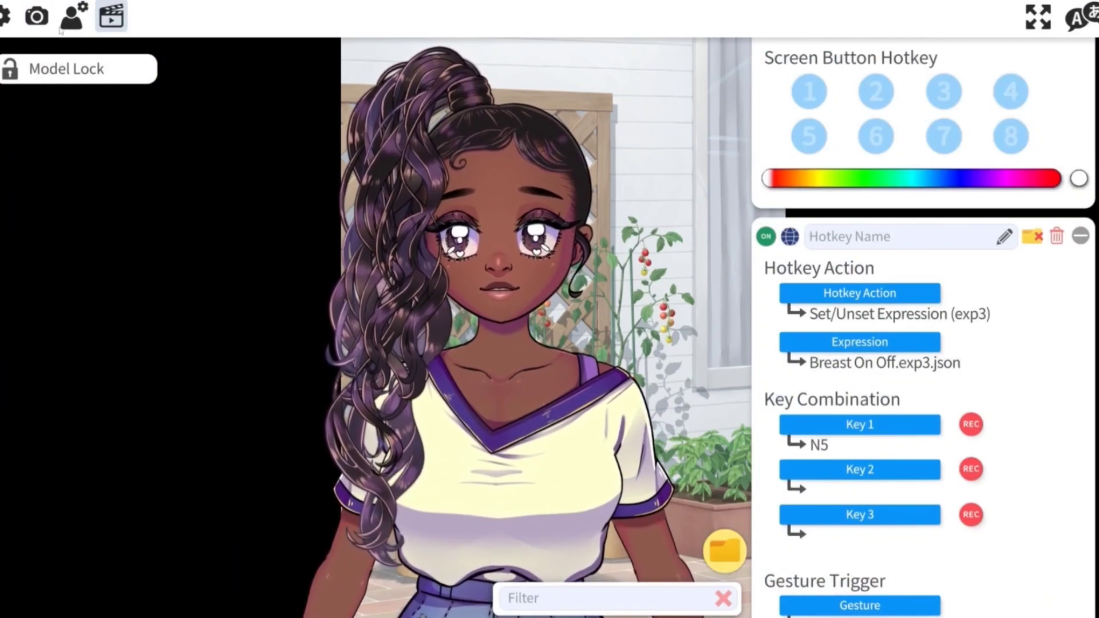
# Open the JackieVtuber model's settings and its ArtMesh customisation options.
pyautogui.click(62, 28)
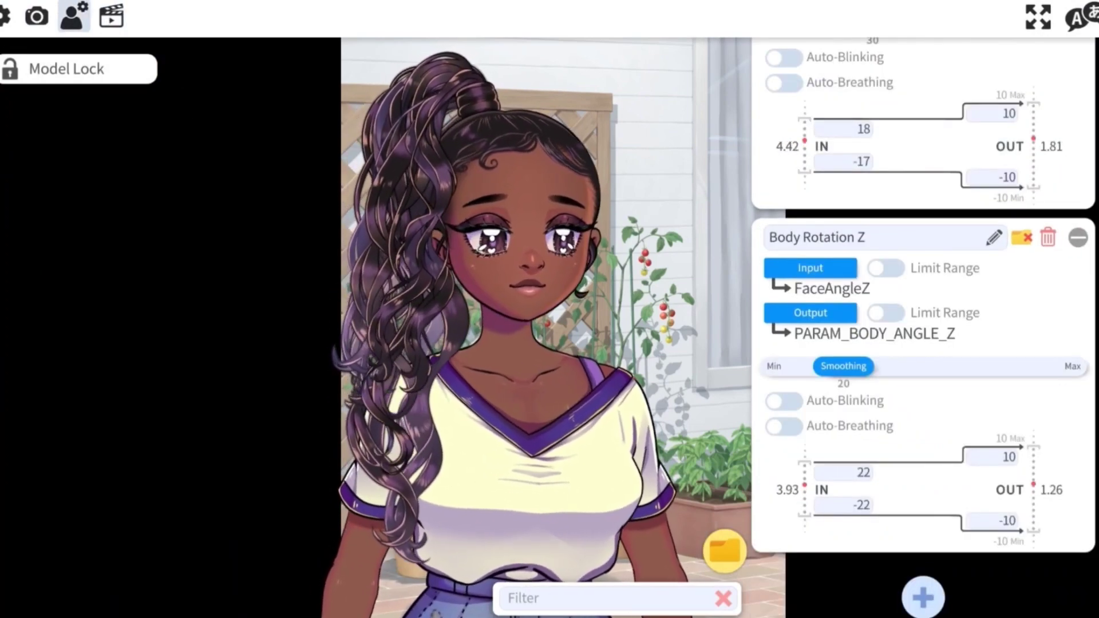
pyautogui.scroll(15, 922, 309)
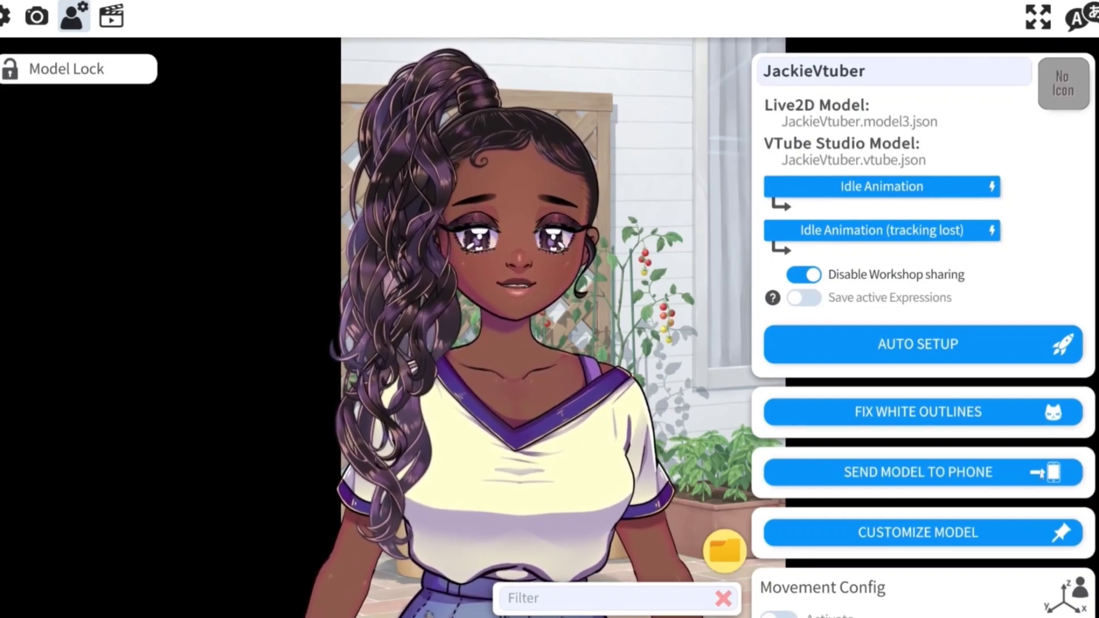
pyautogui.click(916, 539)
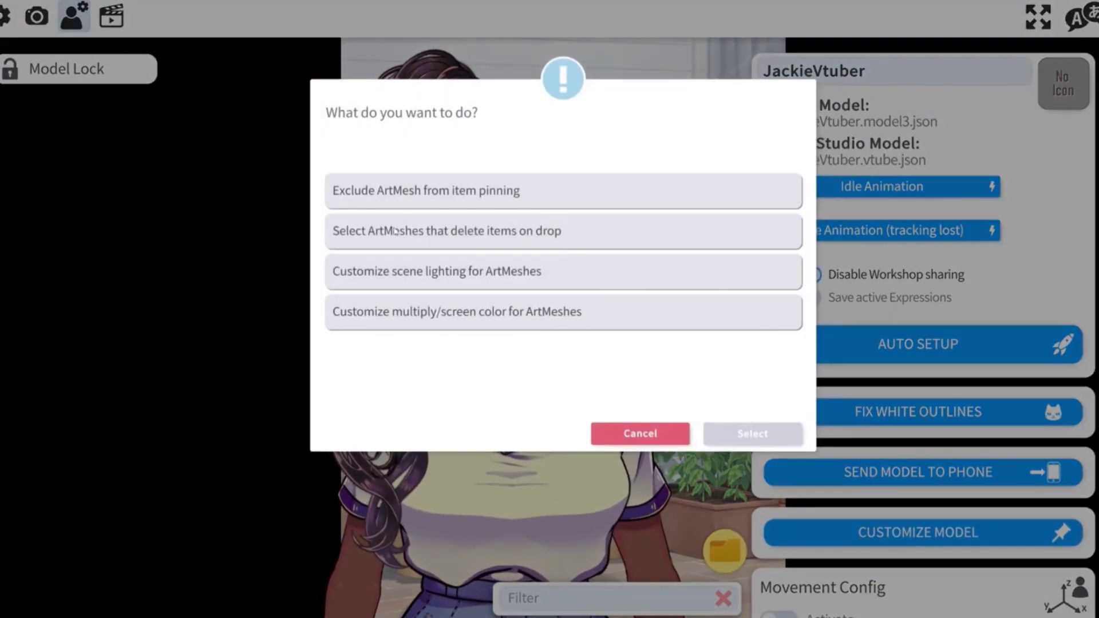
# Open the per-ArtMesh multiply/screen colour list and filter it to the face meshes.
pyautogui.click(388, 313)
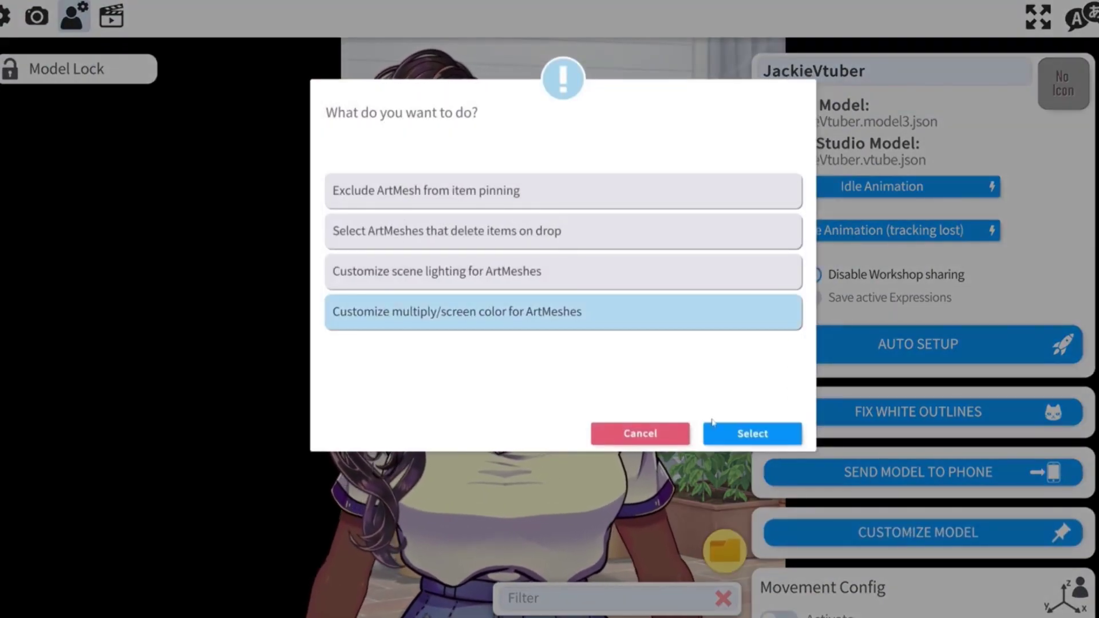
pyautogui.click(754, 434)
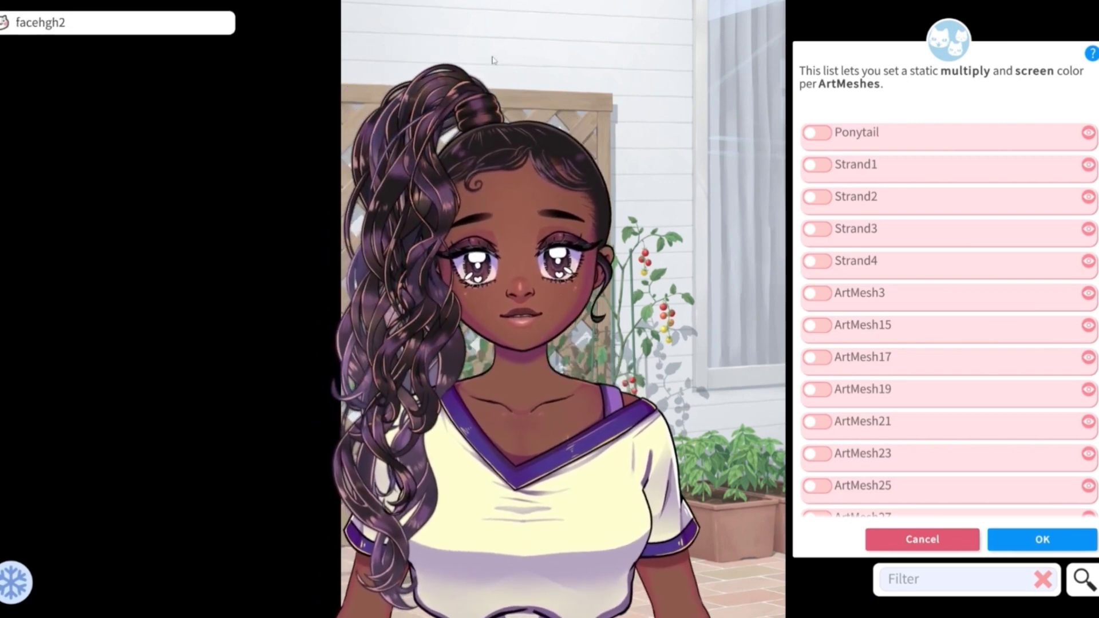
pyautogui.click(526, 209)
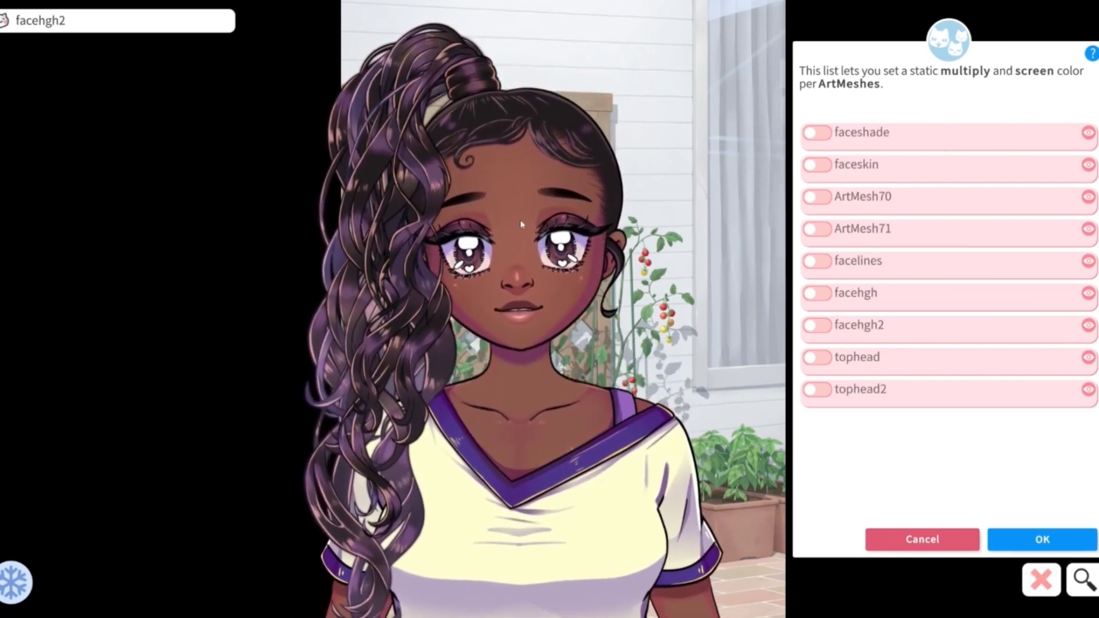
# Give faceskin a pale grey-teal multiply tint, keeping its screen colour black.
pyautogui.click(813, 164)
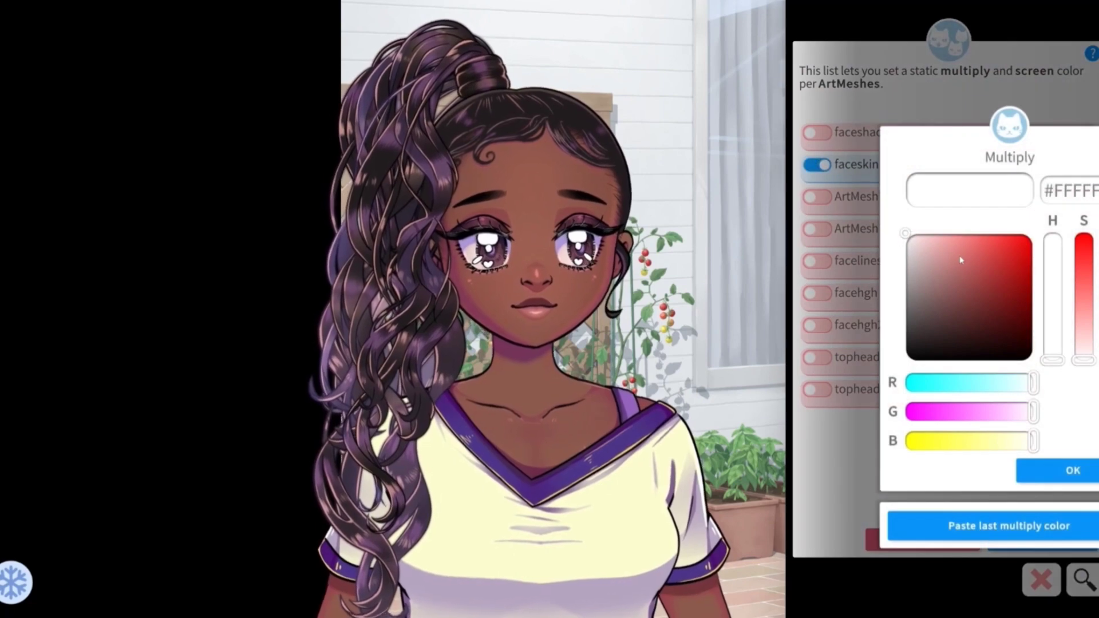
pyautogui.moveTo(959, 257)
pyautogui.mouseDown()
pyautogui.moveTo(918, 253)
pyautogui.moveTo(913, 279)
pyautogui.mouseUp()
pyautogui.moveTo(987, 382); pyautogui.dragTo(980, 382)
pyautogui.moveTo(910, 282); pyautogui.dragTo(918, 279)
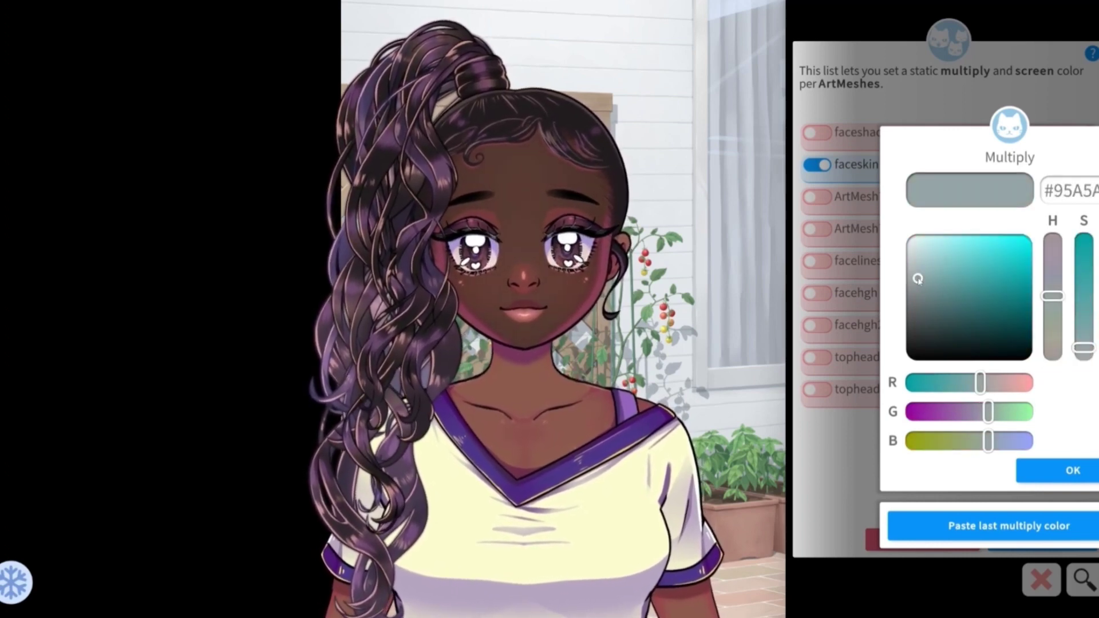
pyautogui.moveTo(979, 391); pyautogui.dragTo(984, 392)
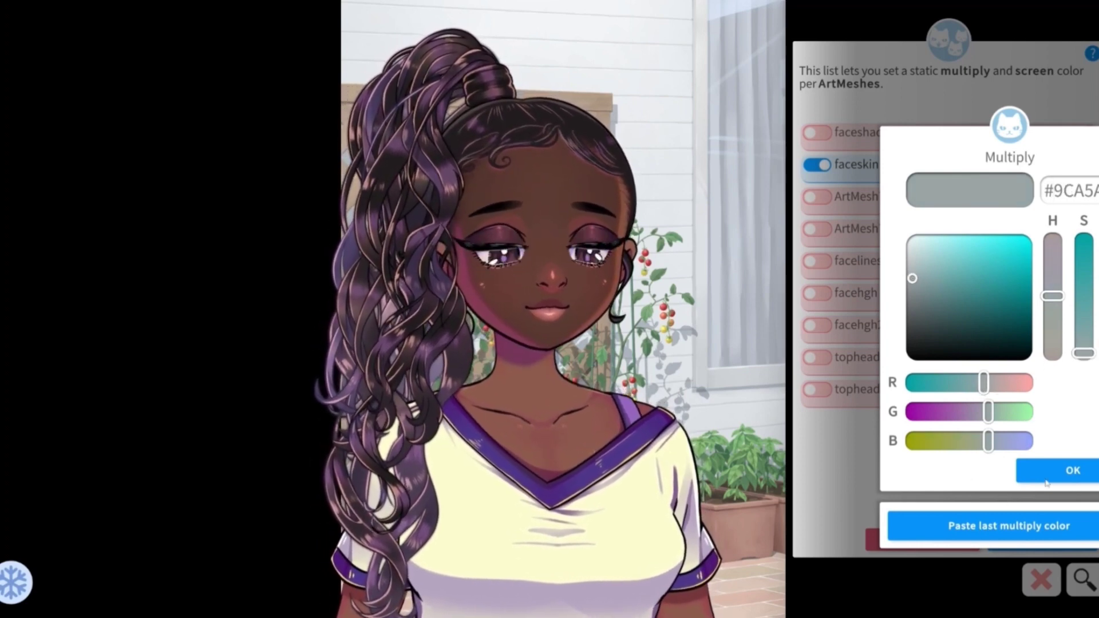
pyautogui.click(1045, 477)
pyautogui.click(1020, 473)
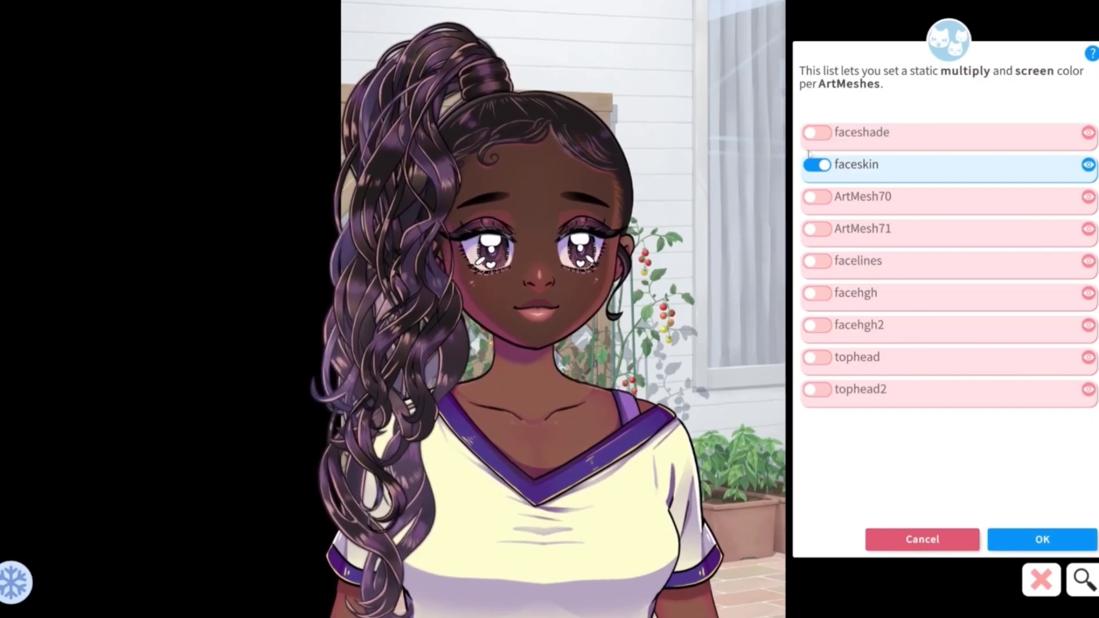
# Paste the grey-teal multiply tint onto faceshade and facehgh.
pyautogui.click(818, 135)
pyautogui.click(1024, 524)
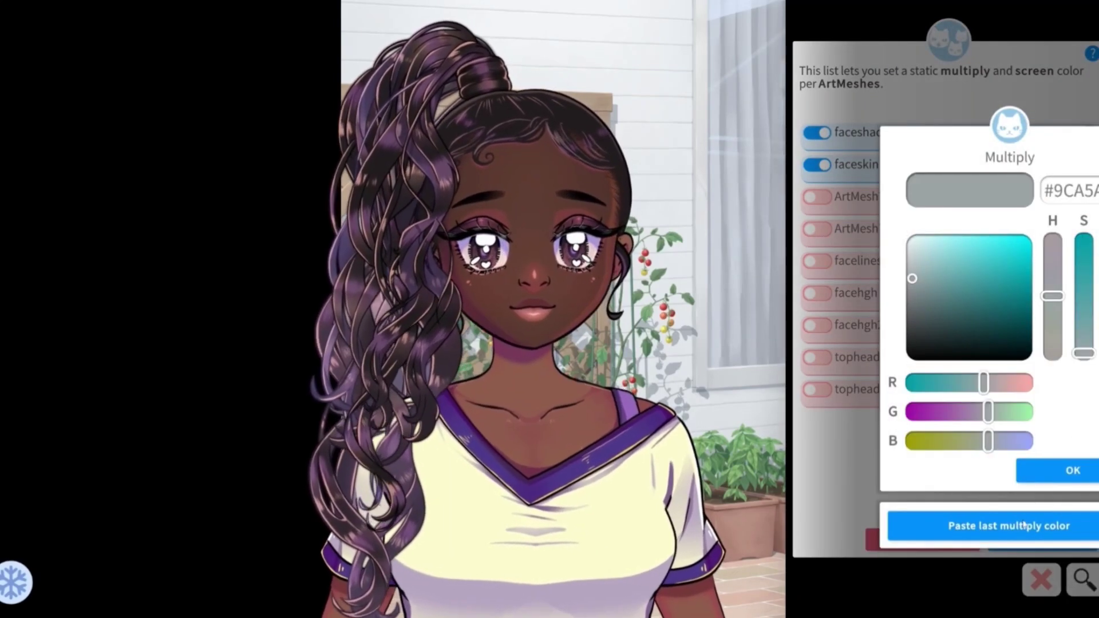
pyautogui.click(1072, 471)
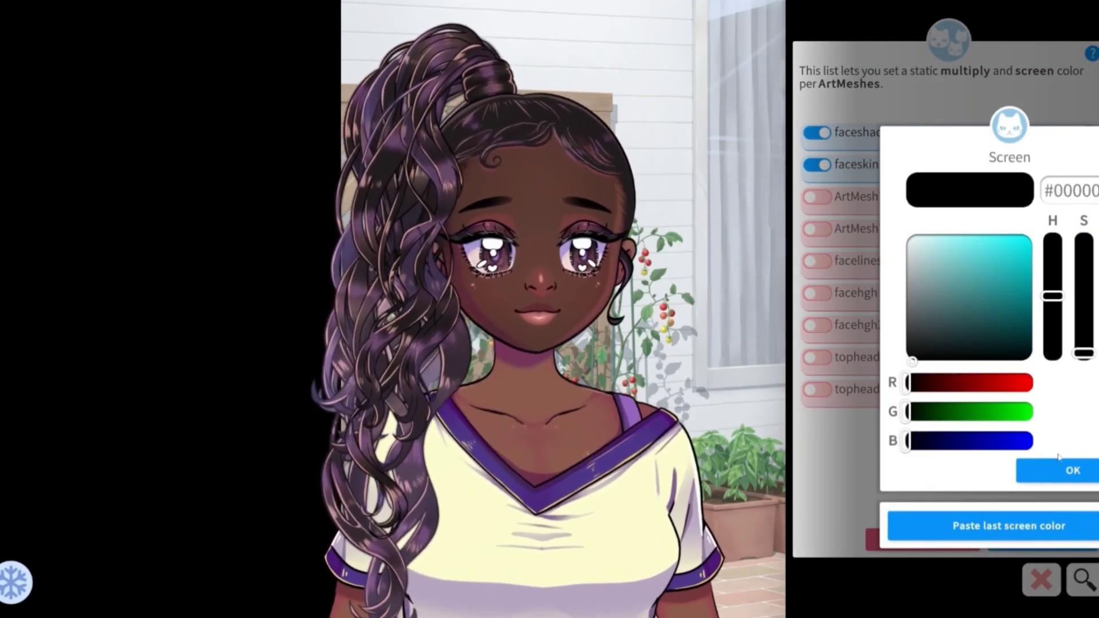
pyautogui.click(1049, 463)
pyautogui.click(817, 293)
pyautogui.click(1008, 525)
pyautogui.click(1048, 475)
pyautogui.click(1049, 475)
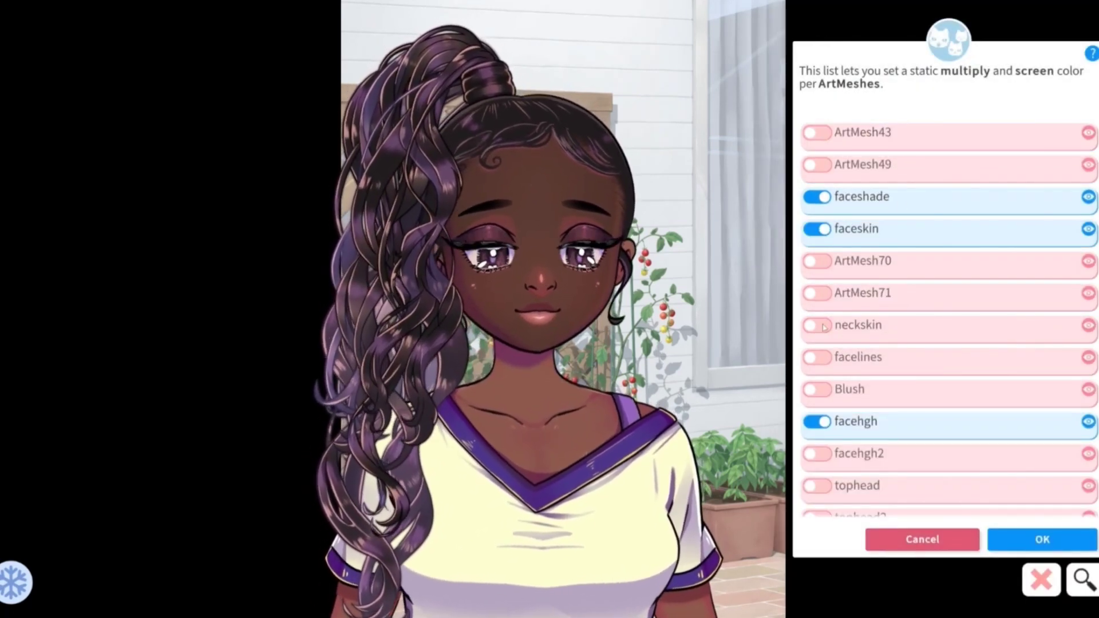
# Paste the same grey-teal multiply tint onto neckskin and ArtMesh71.
pyautogui.click(817, 325)
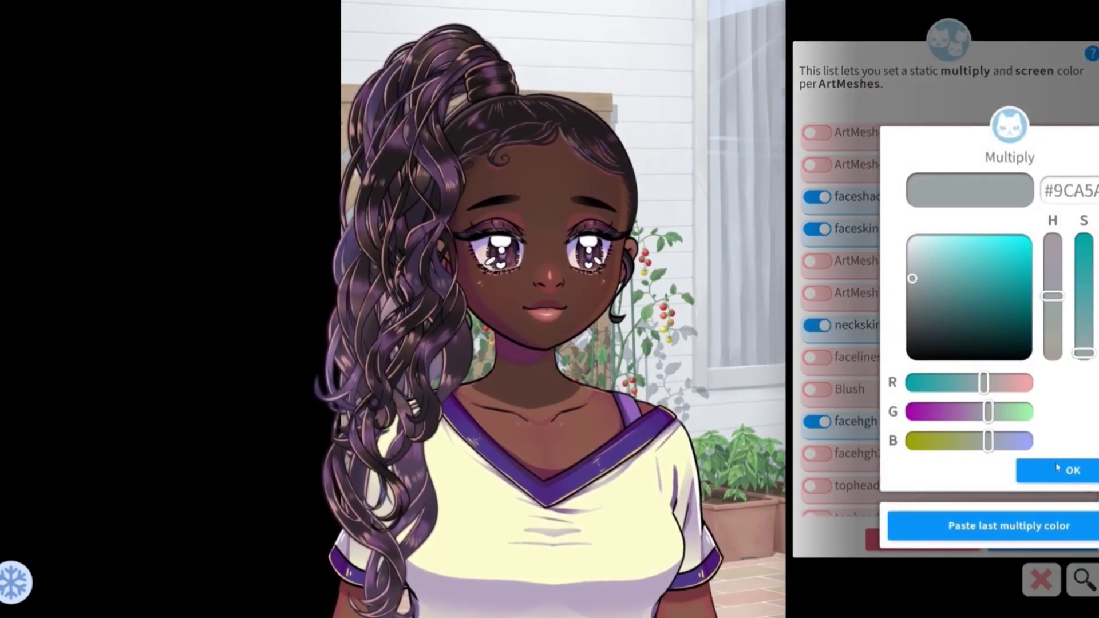
pyautogui.click(1051, 475)
pyautogui.click(1051, 475)
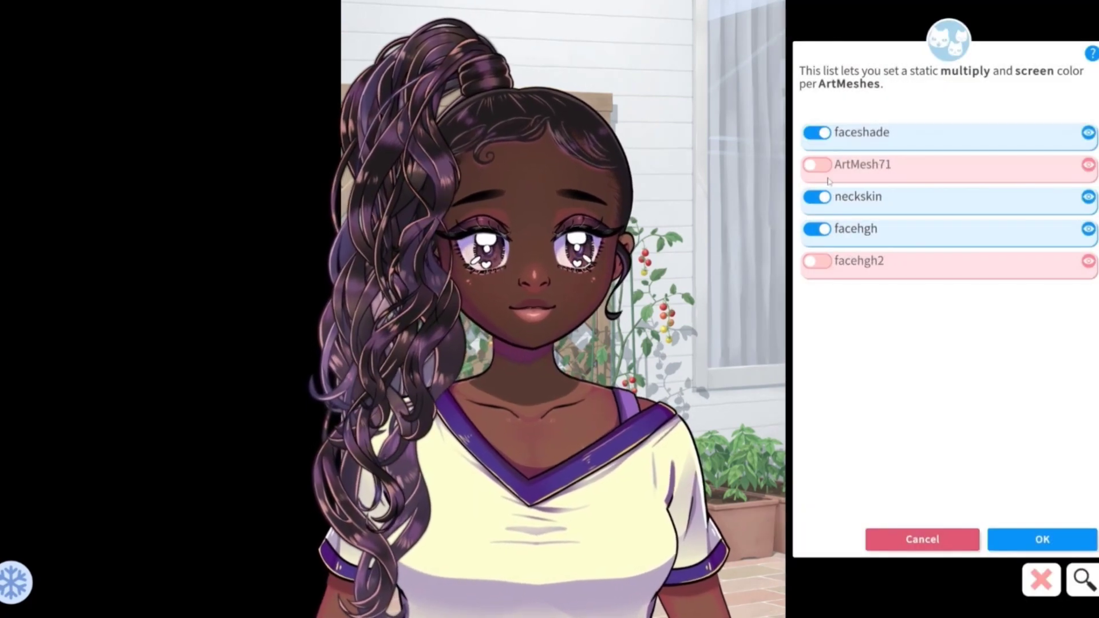
pyautogui.click(812, 165)
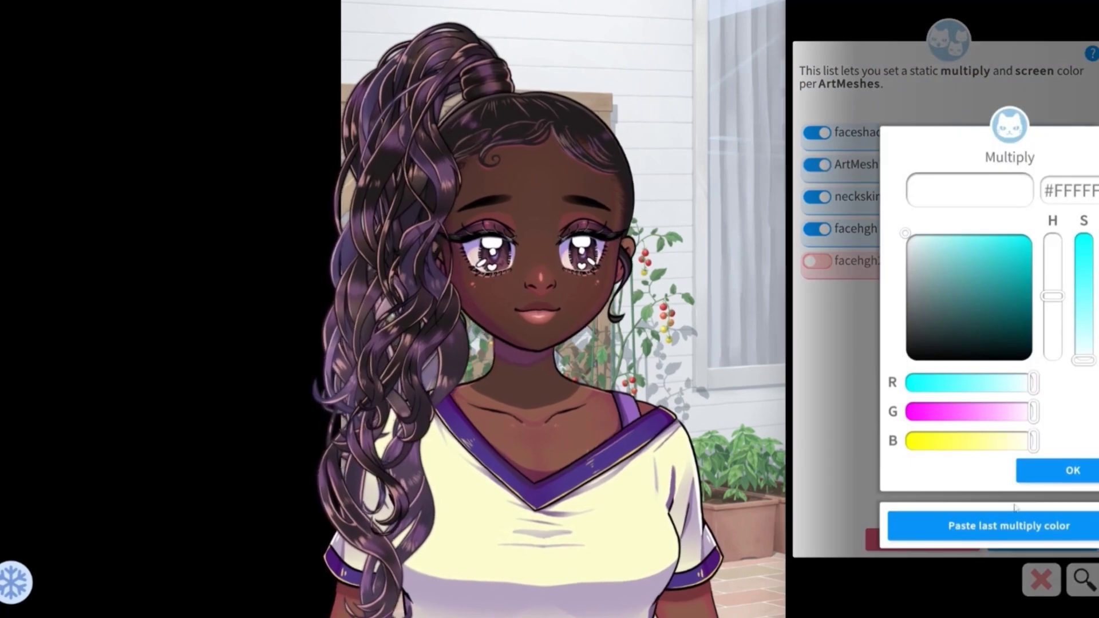
pyautogui.click(996, 529)
pyautogui.click(1050, 470)
pyautogui.click(1051, 470)
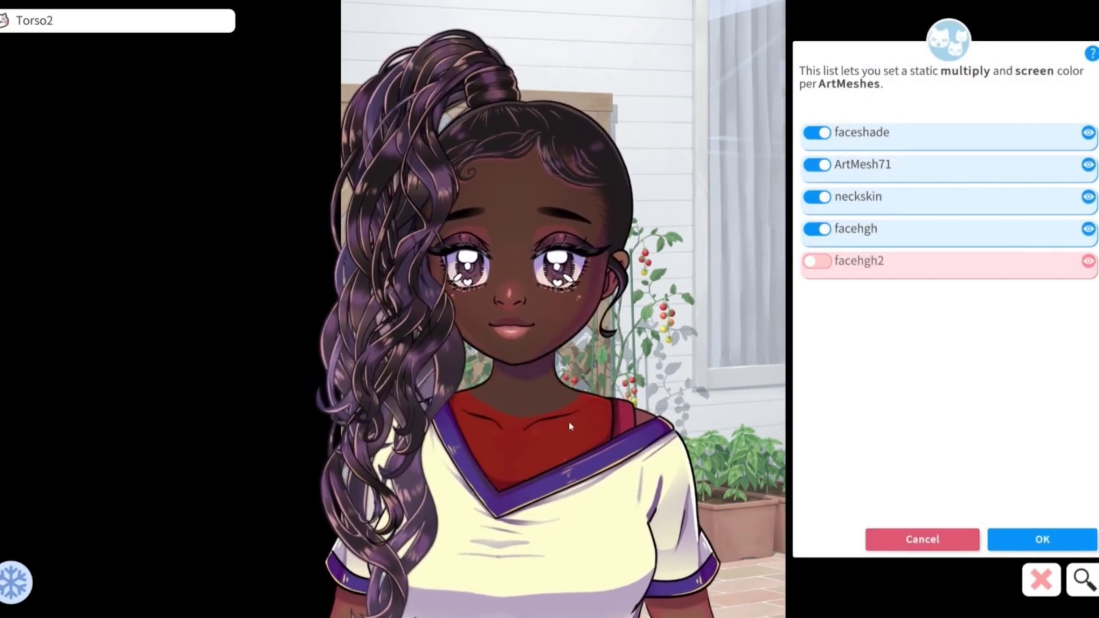
# Apply the grey-teal multiply tint to the torso meshes Torso2 and ArtMesh77.
pyautogui.click(566, 422)
pyautogui.click(811, 132)
pyautogui.click(1023, 523)
pyautogui.click(1059, 471)
pyautogui.click(1059, 470)
pyautogui.click(644, 414)
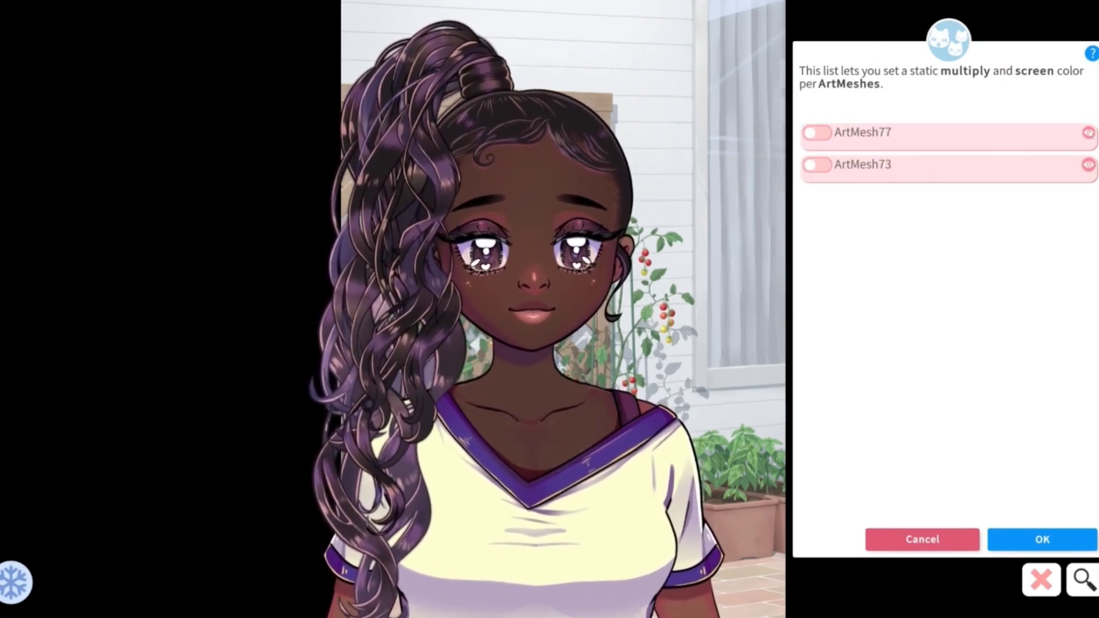
pyautogui.click(817, 132)
pyautogui.click(1023, 524)
pyautogui.click(1059, 471)
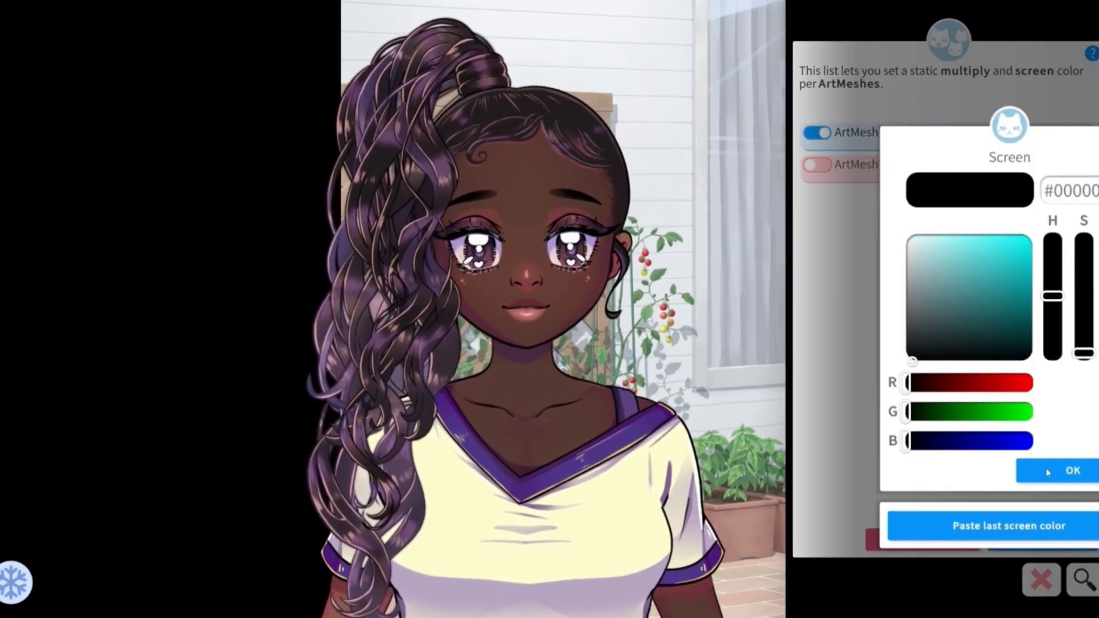
pyautogui.click(1059, 471)
# Apply the grey-teal multiply tint to face meshes ArtMesh49 and facehgh2.
pyautogui.click(500, 289)
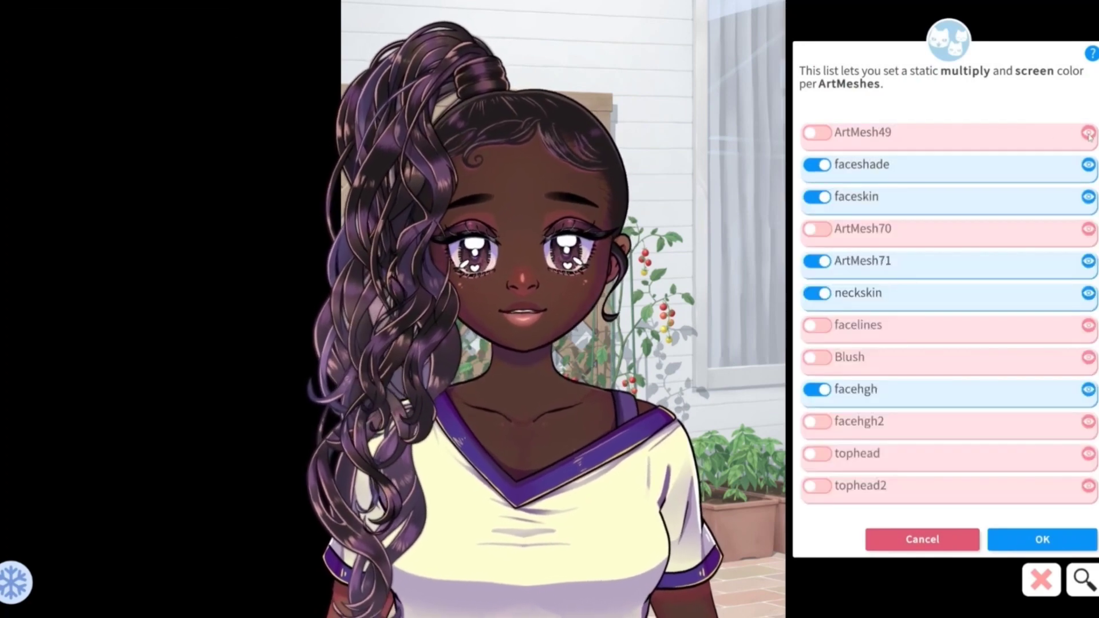
pyautogui.click(817, 133)
pyautogui.click(1023, 524)
pyautogui.click(1058, 471)
pyautogui.click(1059, 470)
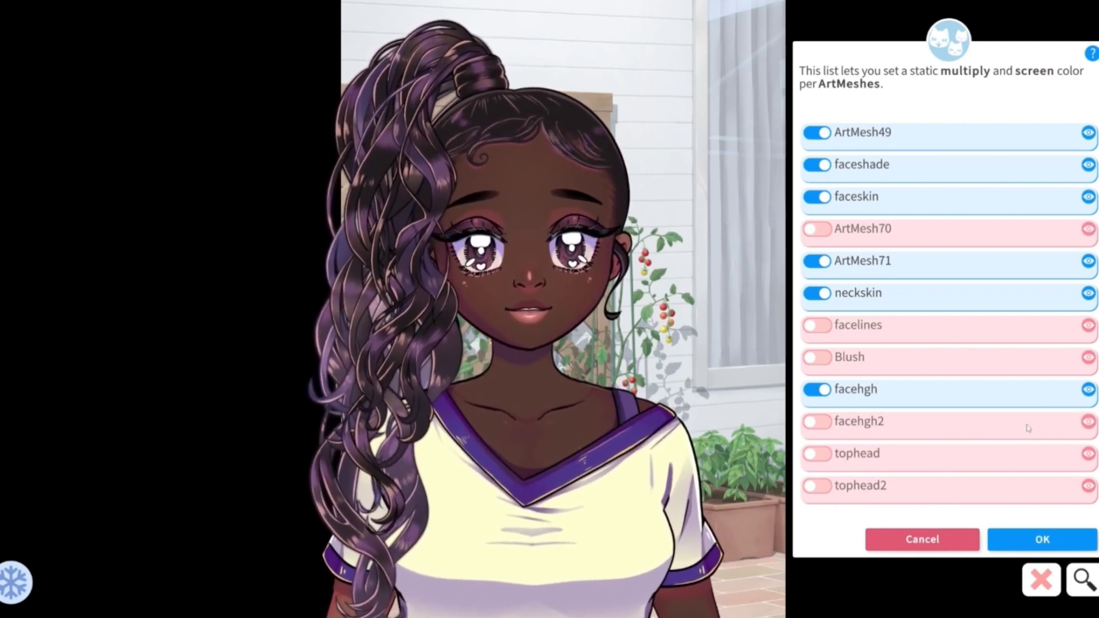
pyautogui.click(1078, 424)
pyautogui.click(1023, 523)
pyautogui.click(1059, 470)
pyautogui.click(1058, 470)
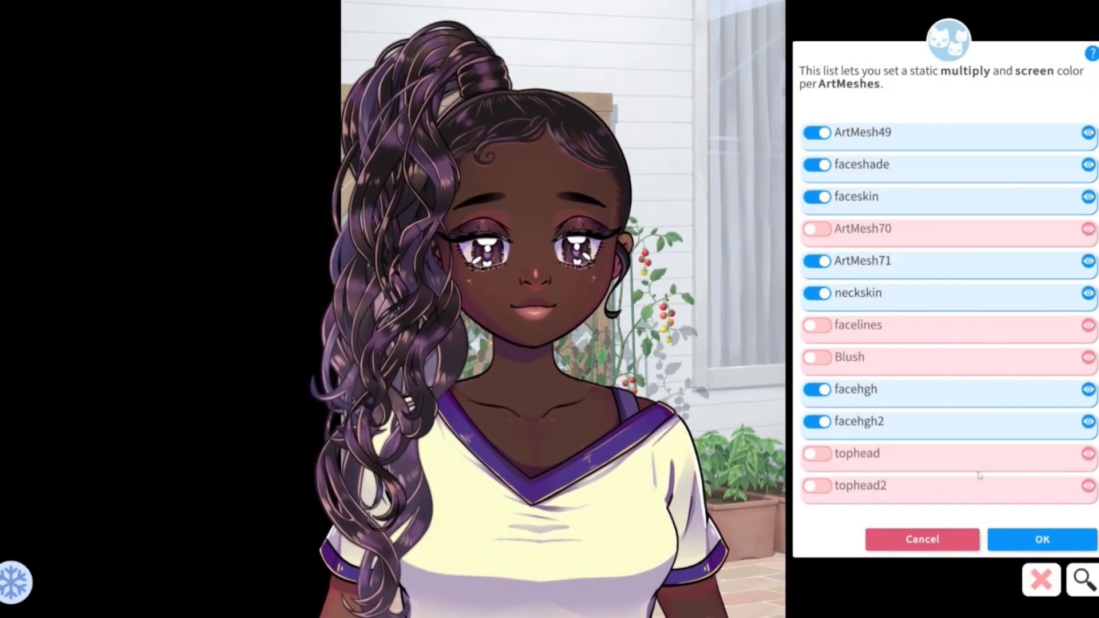
pyautogui.scroll(1, 1013, 286)
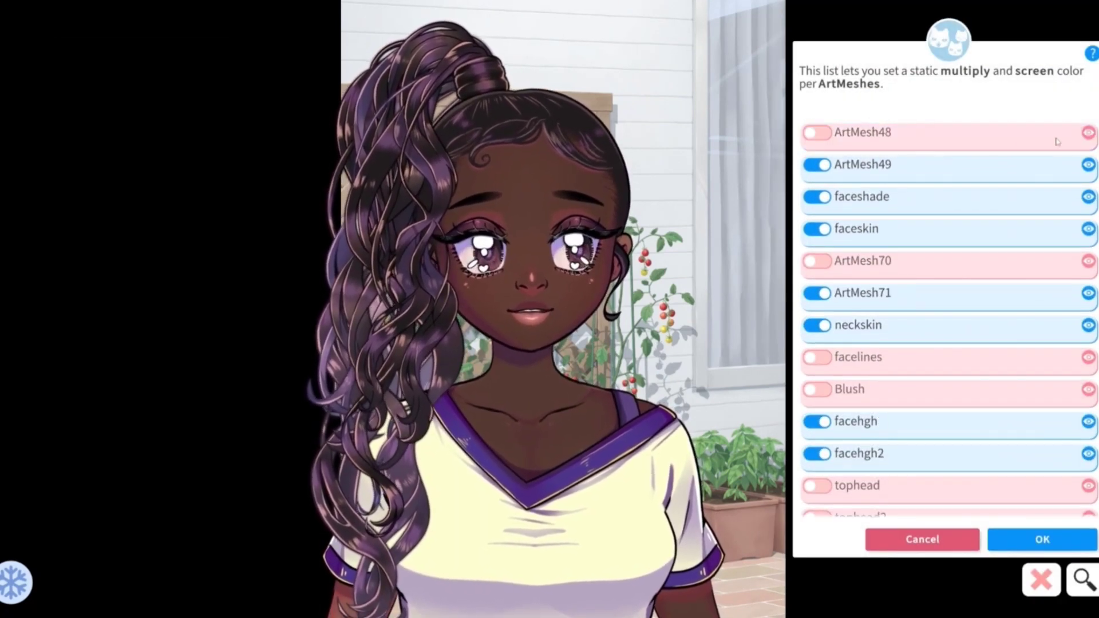
# Paste the grey-teal multiply tint onto ArtMesh48 and ArtMesh42.
pyautogui.click(816, 132)
pyautogui.click(1024, 524)
pyautogui.click(1058, 471)
pyautogui.click(1058, 471)
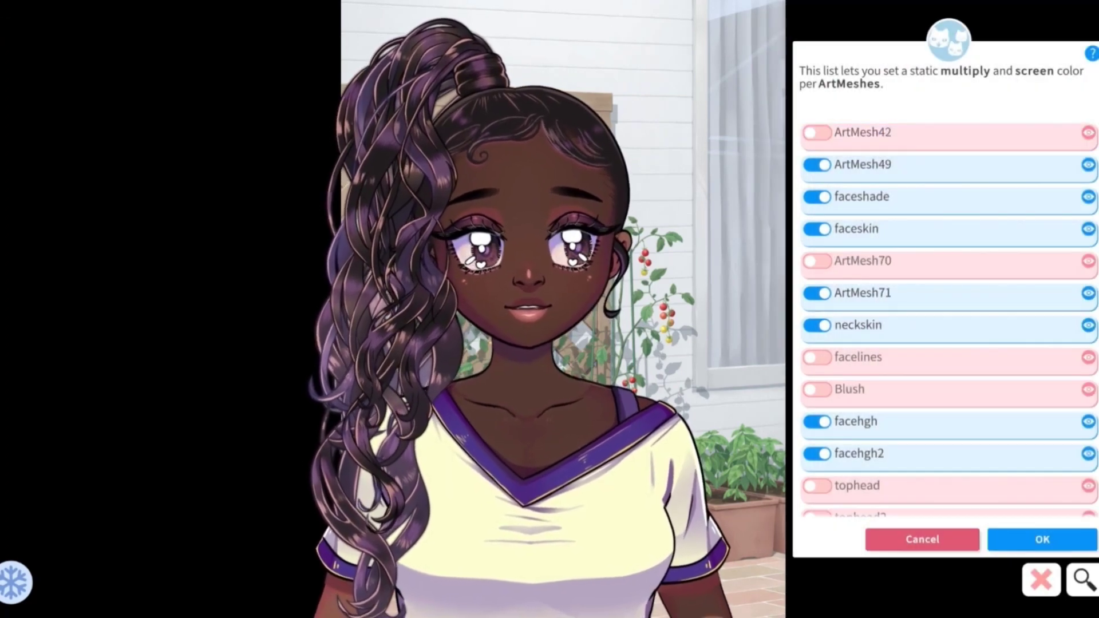
pyautogui.click(815, 132)
pyautogui.click(1023, 524)
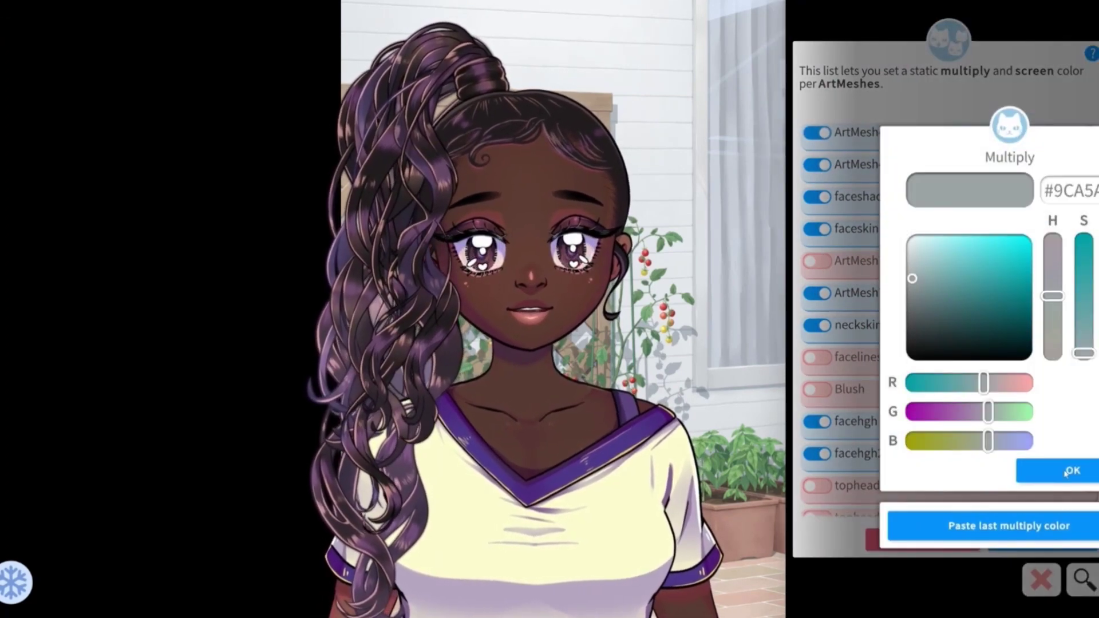
pyautogui.click(1058, 470)
pyautogui.click(1058, 471)
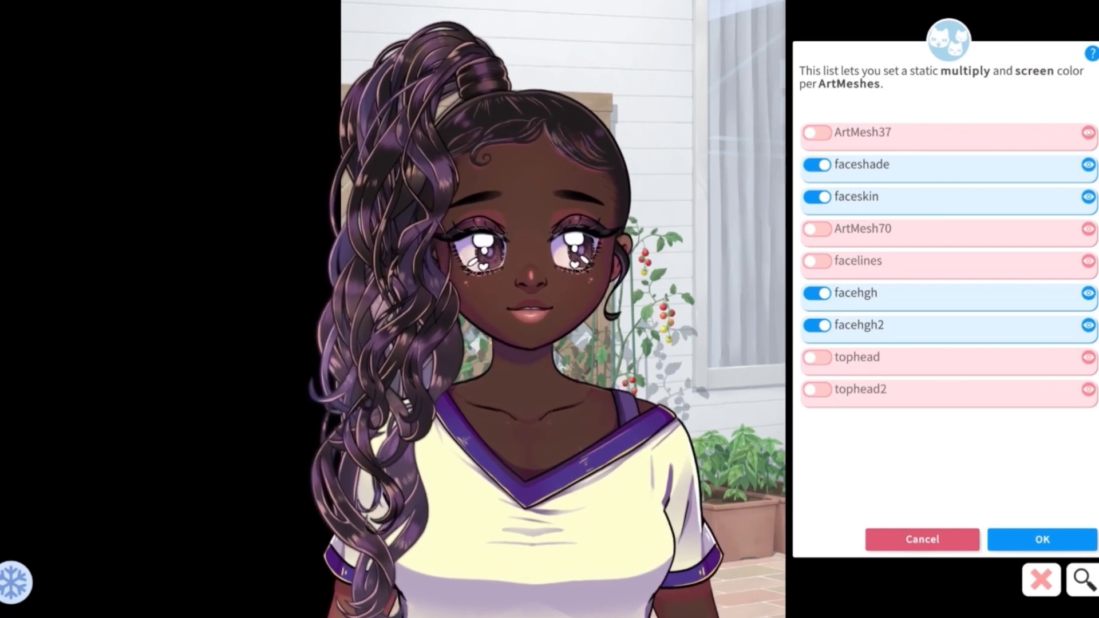
# Enable the grey-teal multiply tint on ArtMesh37 and ArtMesh41.
pyautogui.click(815, 132)
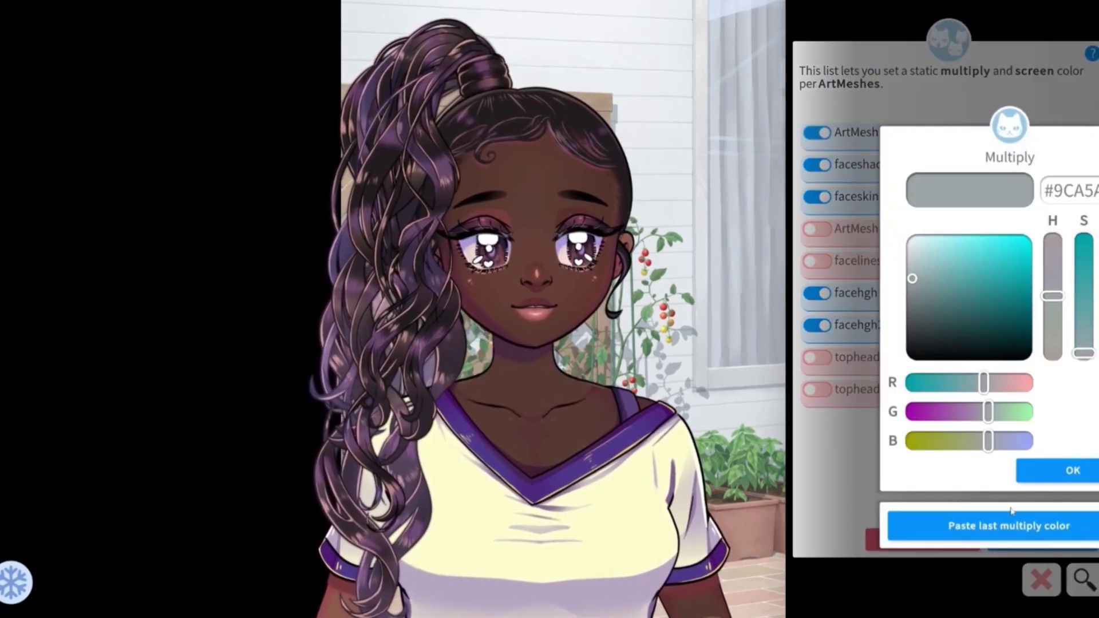
pyautogui.click(1050, 473)
pyautogui.click(1050, 472)
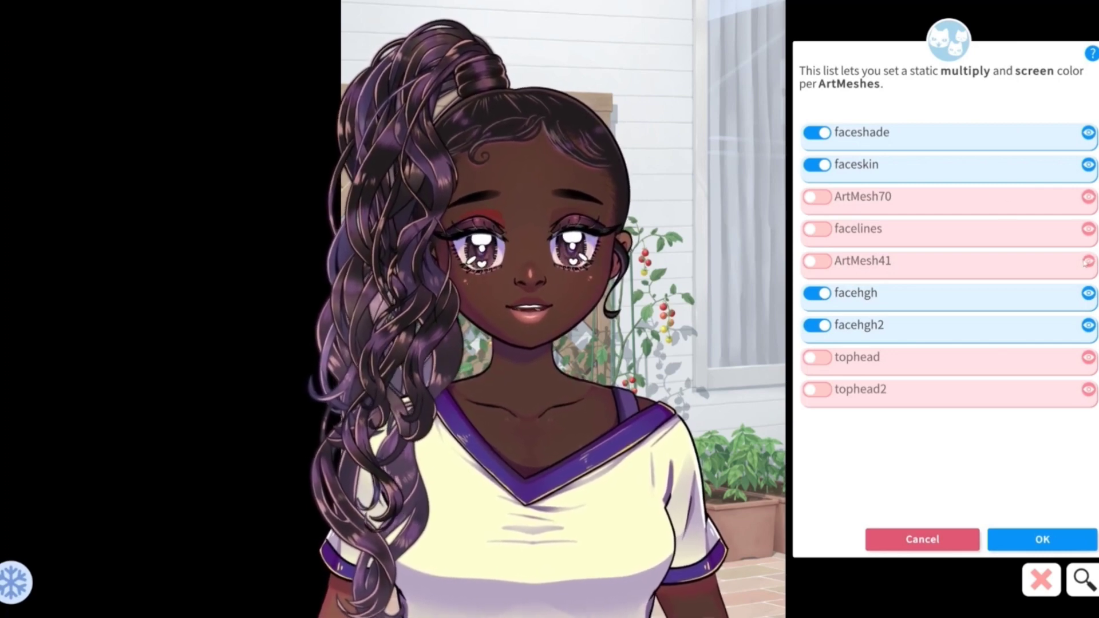
pyautogui.click(812, 261)
pyautogui.click(973, 525)
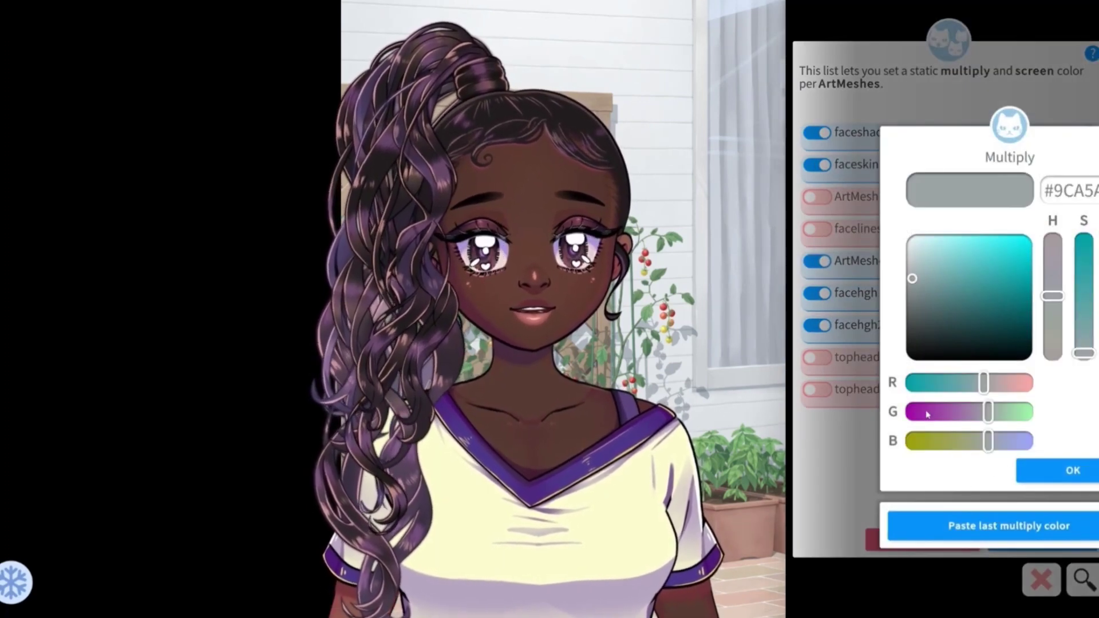
pyautogui.click(1068, 473)
pyautogui.click(1068, 473)
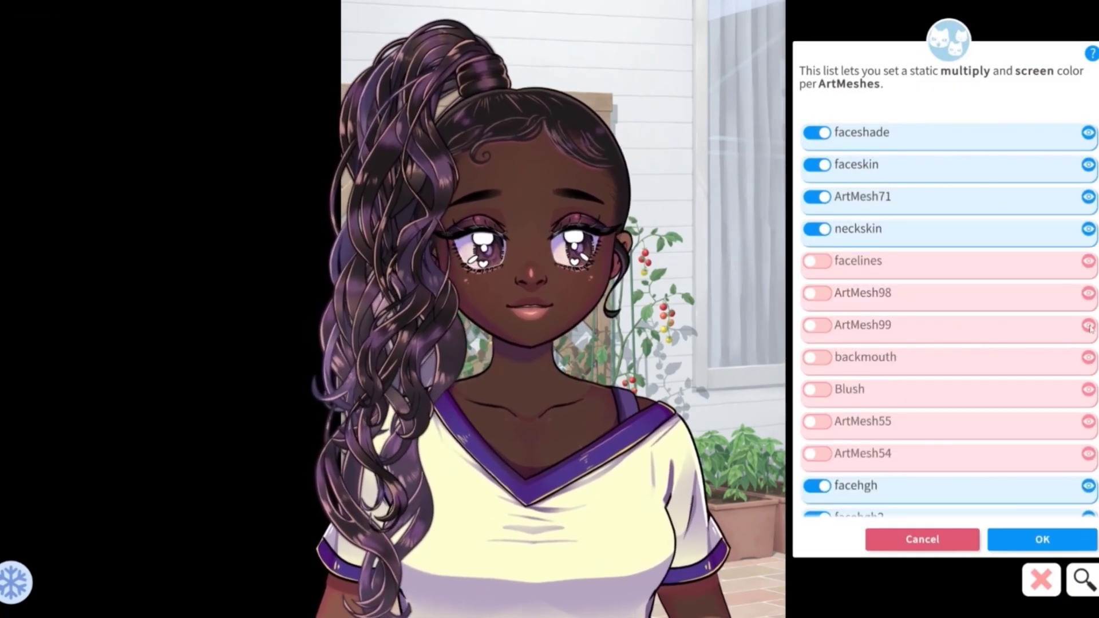
# Paste the grey-teal multiply tint onto ArtMesh55 and ArtMesh51.
pyautogui.click(1088, 422)
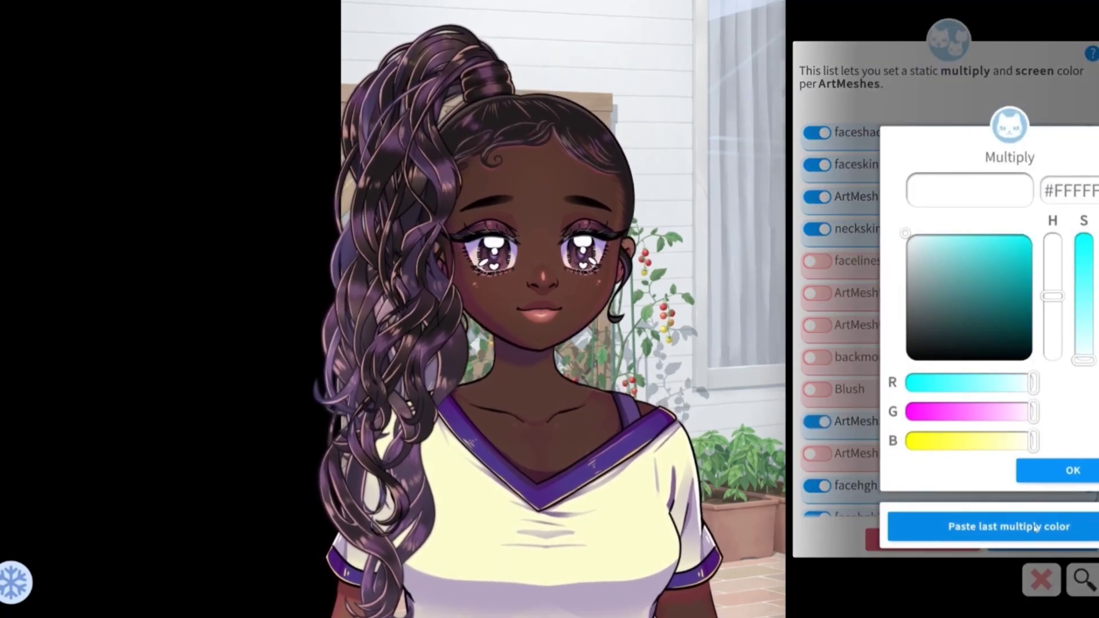
pyautogui.click(1036, 526)
pyautogui.click(1030, 470)
pyautogui.click(1028, 467)
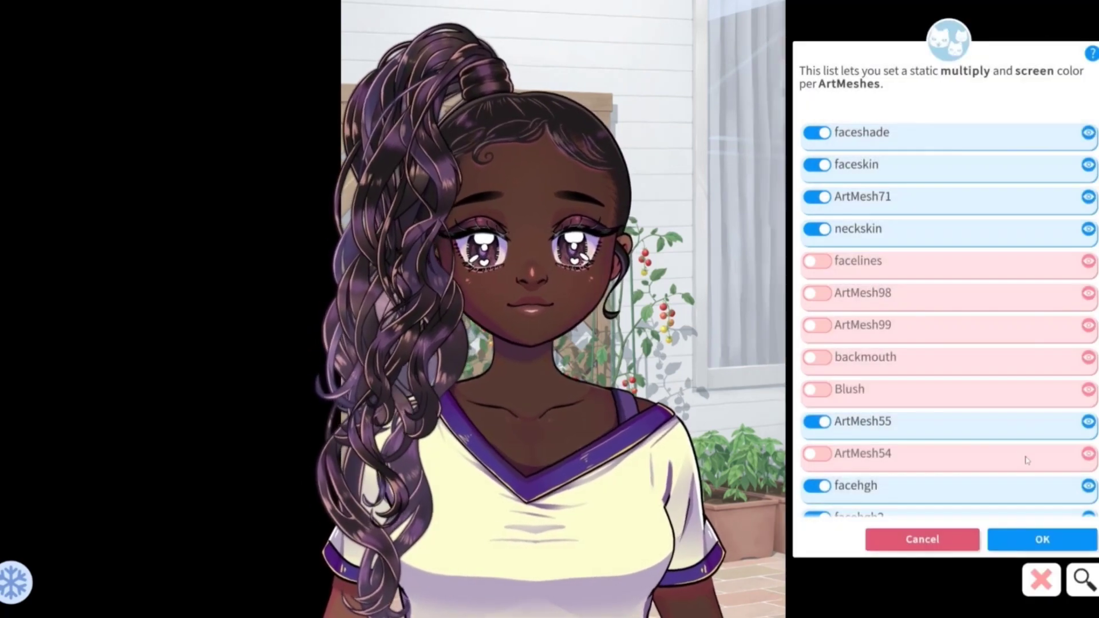
pyautogui.click(567, 275)
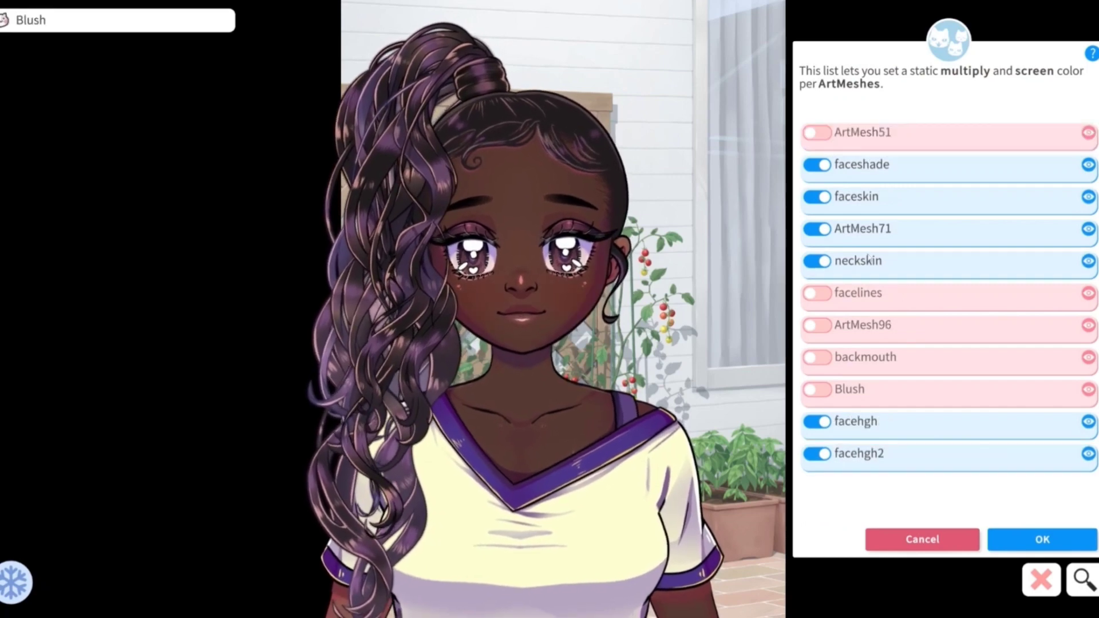
pyautogui.click(1088, 132)
pyautogui.click(996, 525)
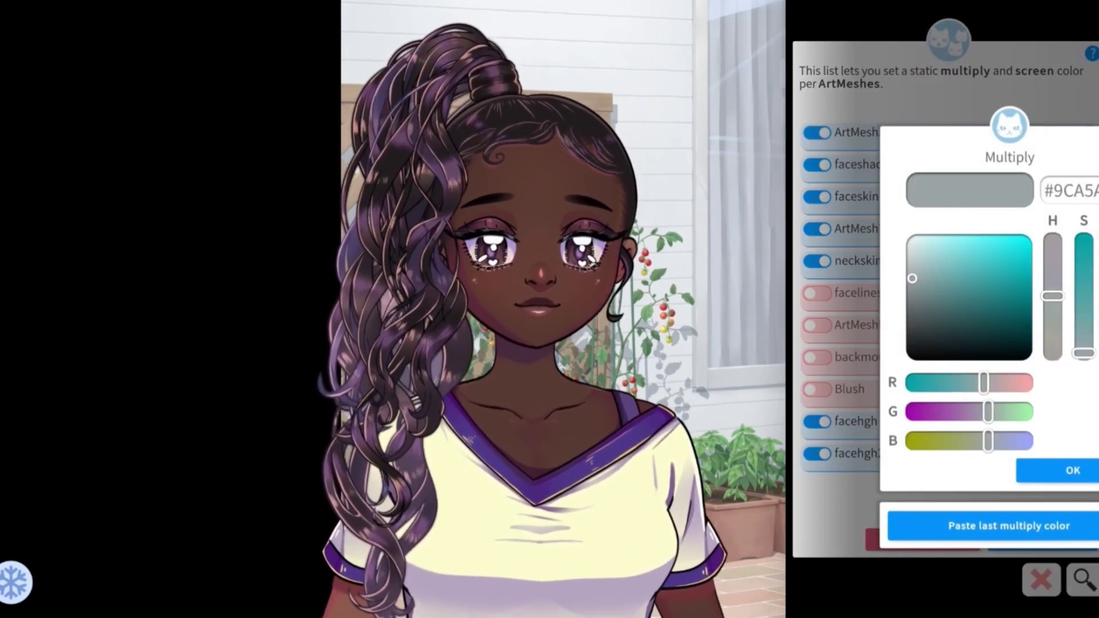
pyautogui.click(1072, 469)
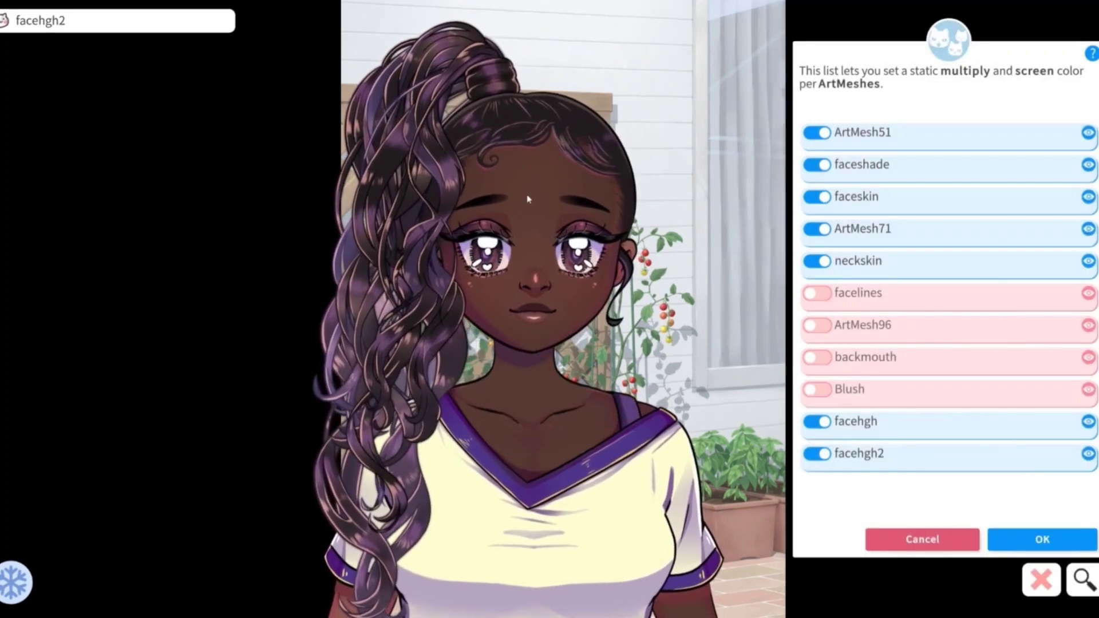
# Paste the grey-teal multiply tint onto ArtMesh22 and Blush.
pyautogui.click(527, 198)
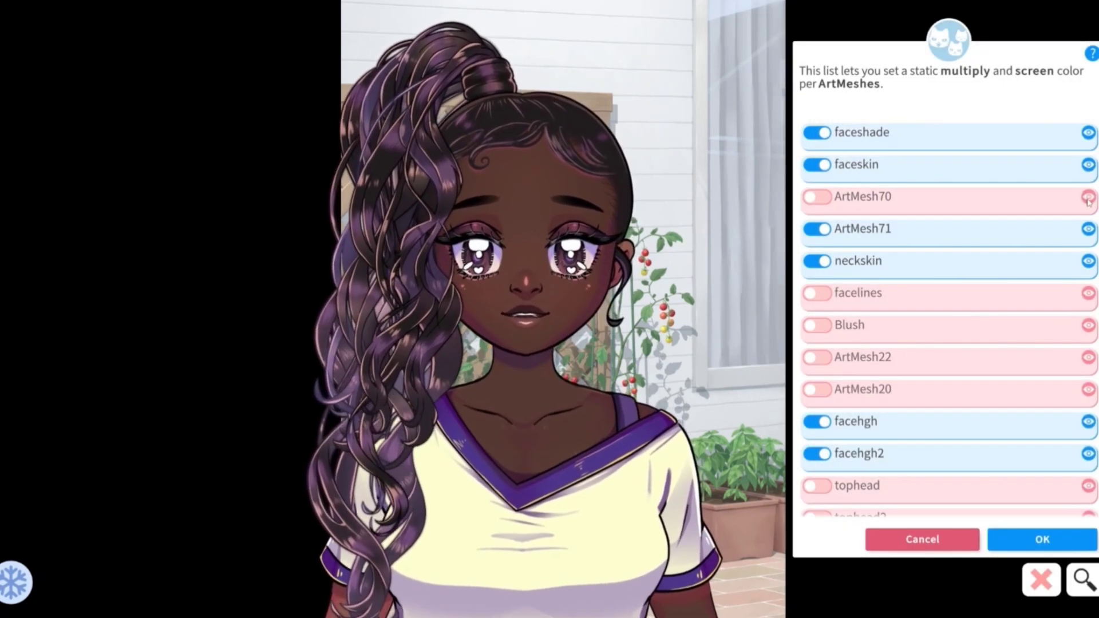
pyautogui.click(1087, 358)
pyautogui.click(1007, 526)
pyautogui.click(1073, 469)
pyautogui.click(1072, 471)
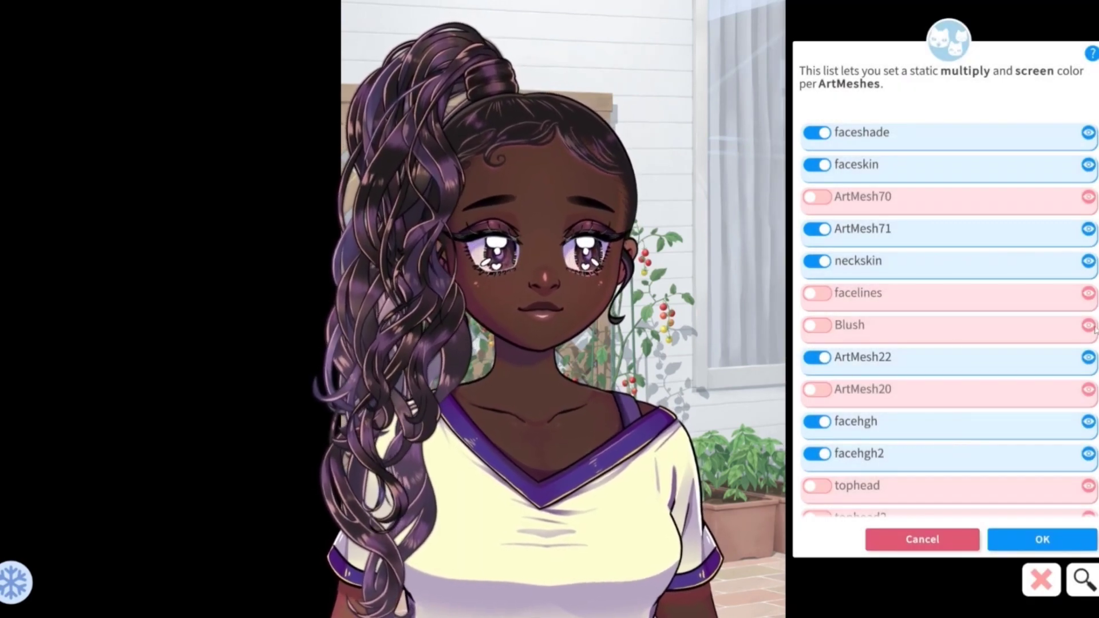
pyautogui.click(820, 327)
pyautogui.click(1007, 525)
pyautogui.click(1072, 470)
pyautogui.click(1072, 470)
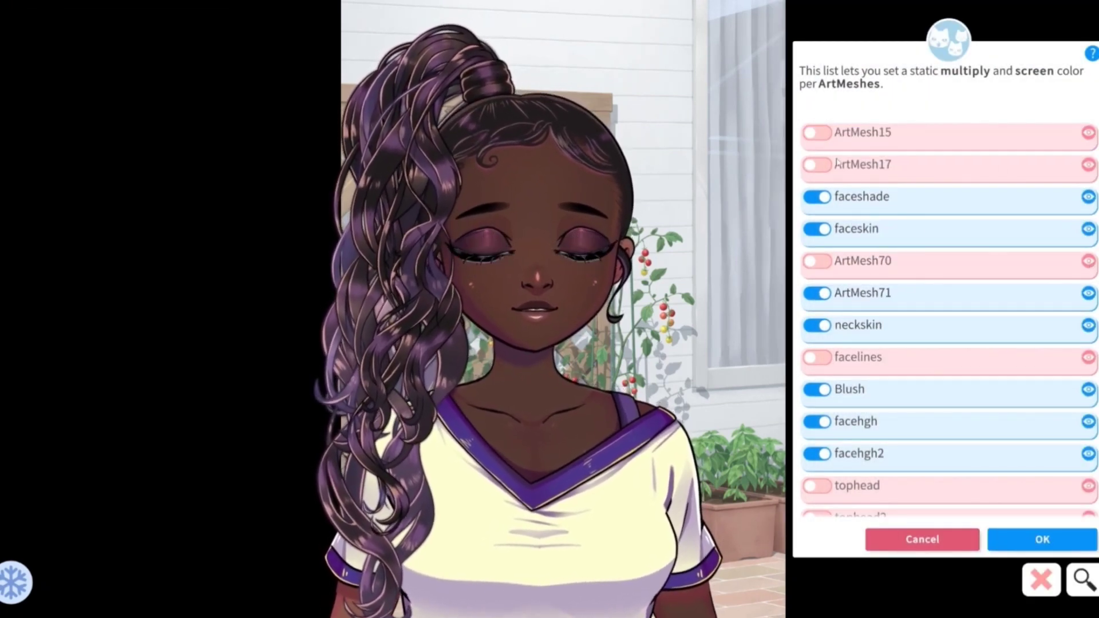
# Paste the grey-teal multiply tint onto ArtMesh17 and ArtMesh35.
pyautogui.click(856, 166)
pyautogui.click(1007, 524)
pyautogui.click(1064, 470)
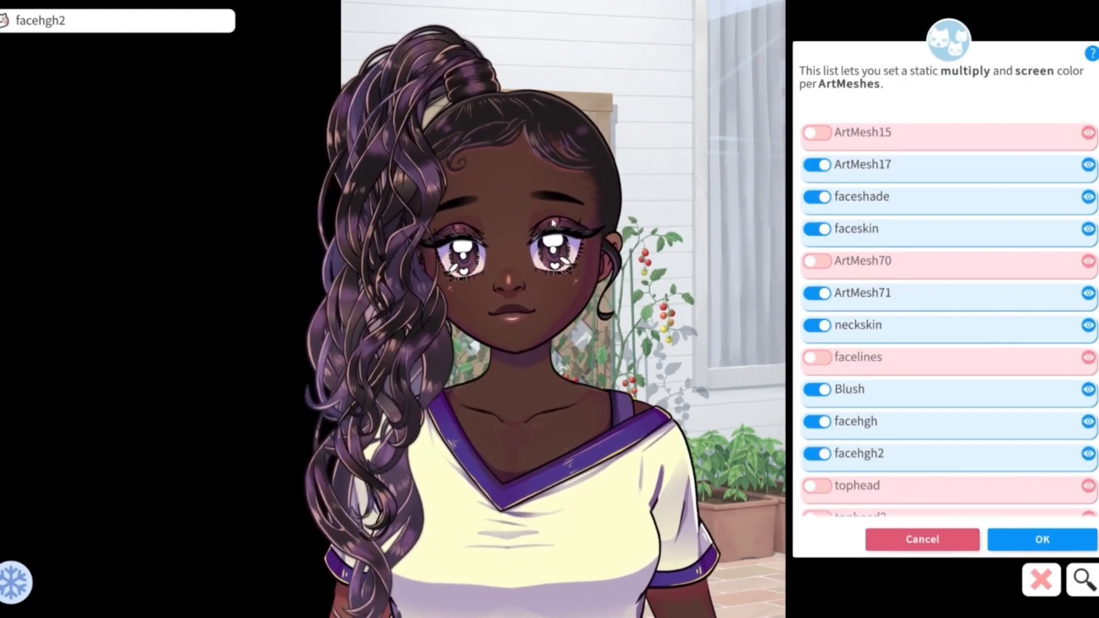
pyautogui.click(857, 134)
pyautogui.click(994, 524)
pyautogui.click(1055, 469)
pyautogui.click(1055, 458)
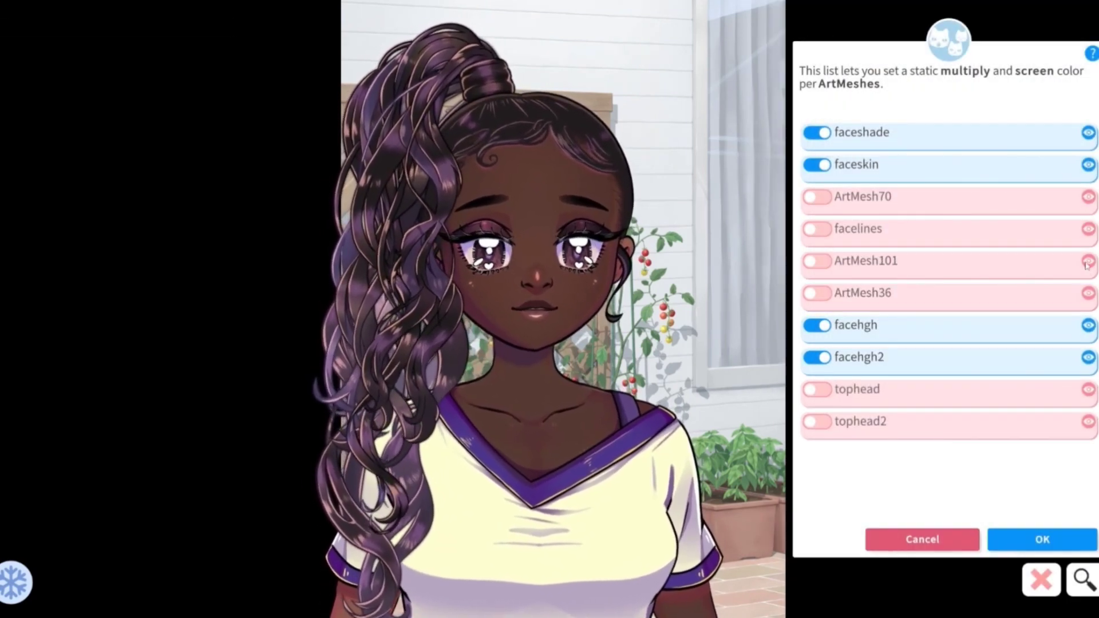
# Enable the grey-teal multiply tint on ArtMesh36 and ArtMesh9.
pyautogui.click(806, 304)
pyautogui.click(1055, 469)
pyautogui.click(1055, 469)
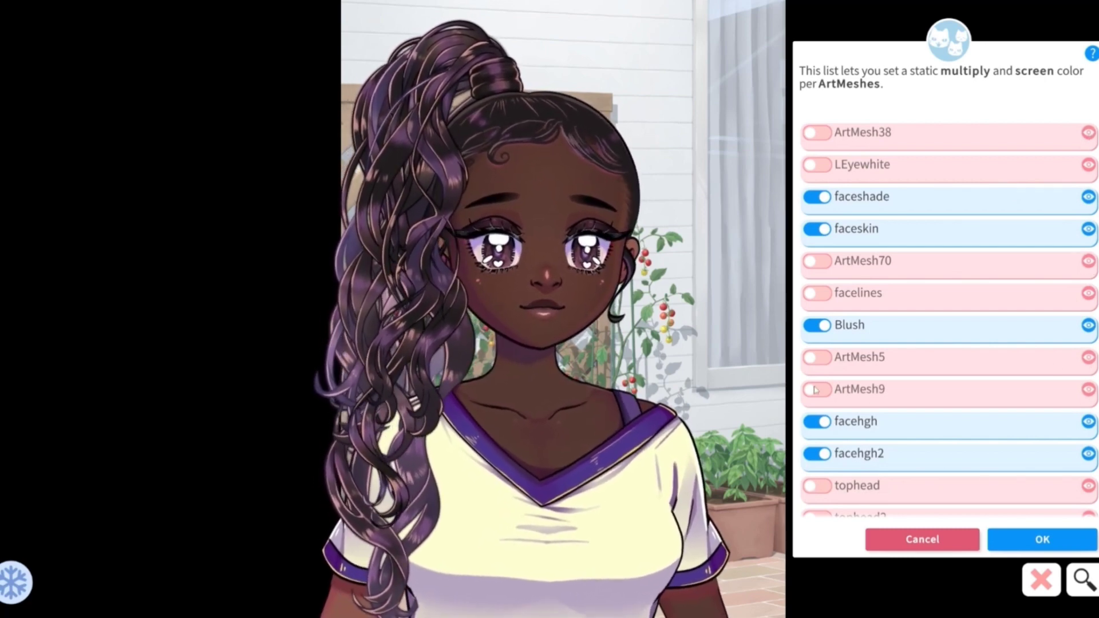
pyautogui.click(817, 390)
pyautogui.click(976, 523)
pyautogui.click(1048, 468)
pyautogui.click(1048, 468)
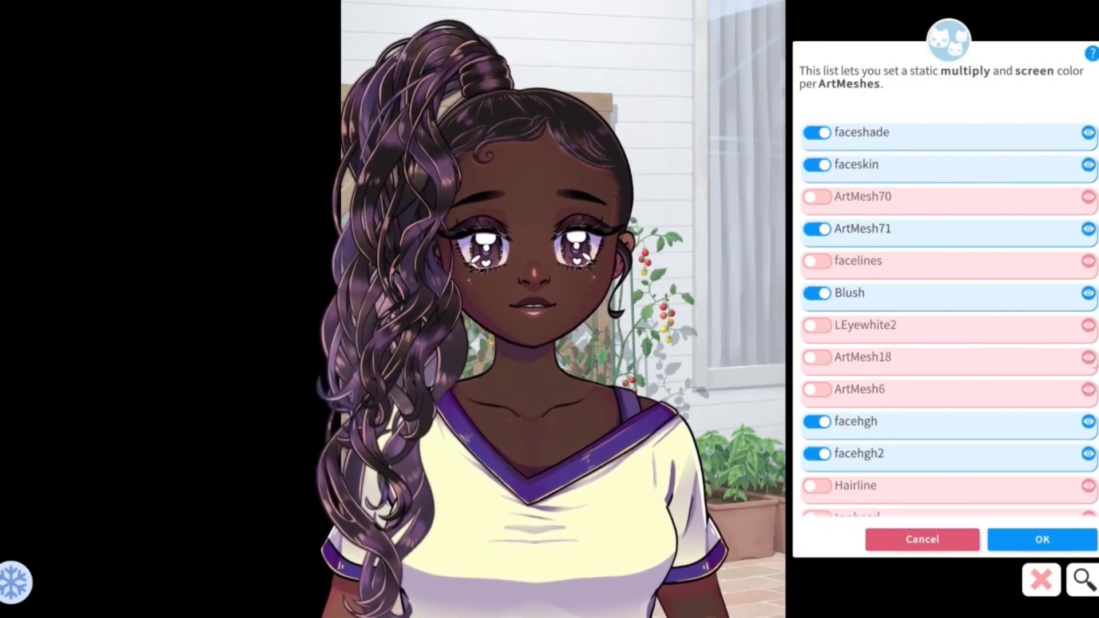
# Enable the grey-teal multiply tint on ArtMesh13 and ArtMesh69.
pyautogui.click(884, 357)
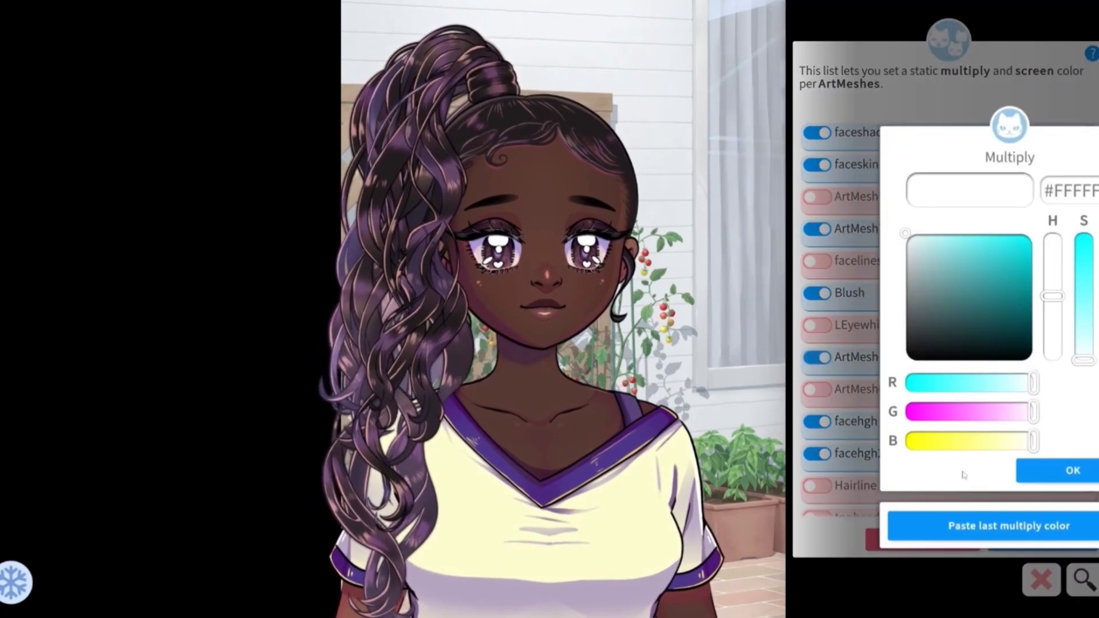
pyautogui.click(1073, 469)
pyautogui.click(1072, 468)
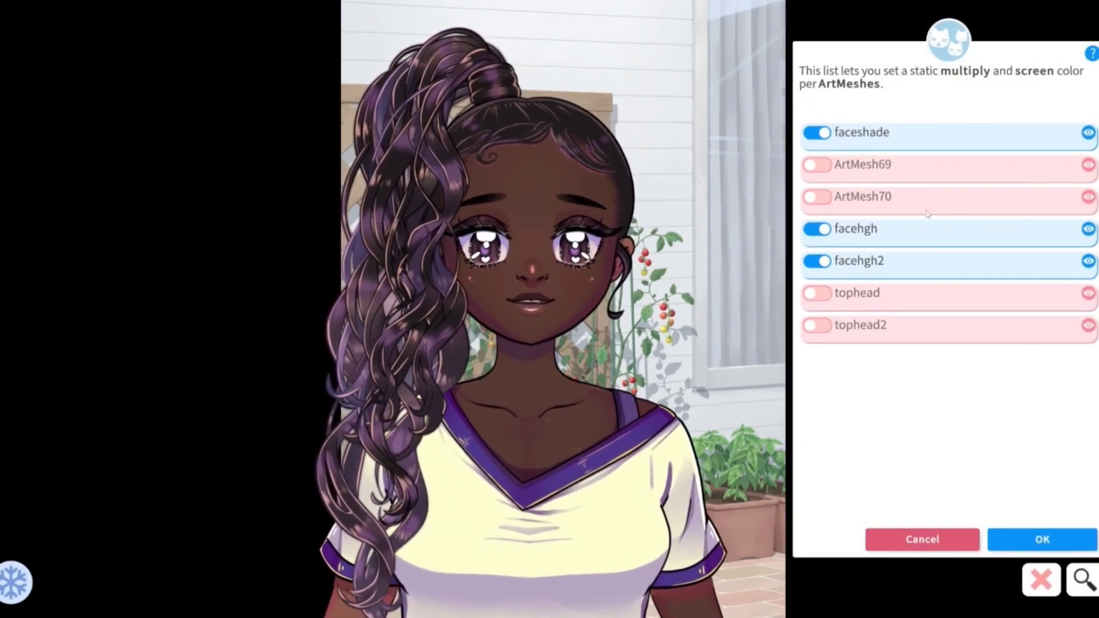
pyautogui.click(816, 164)
pyautogui.click(984, 525)
pyautogui.click(1024, 468)
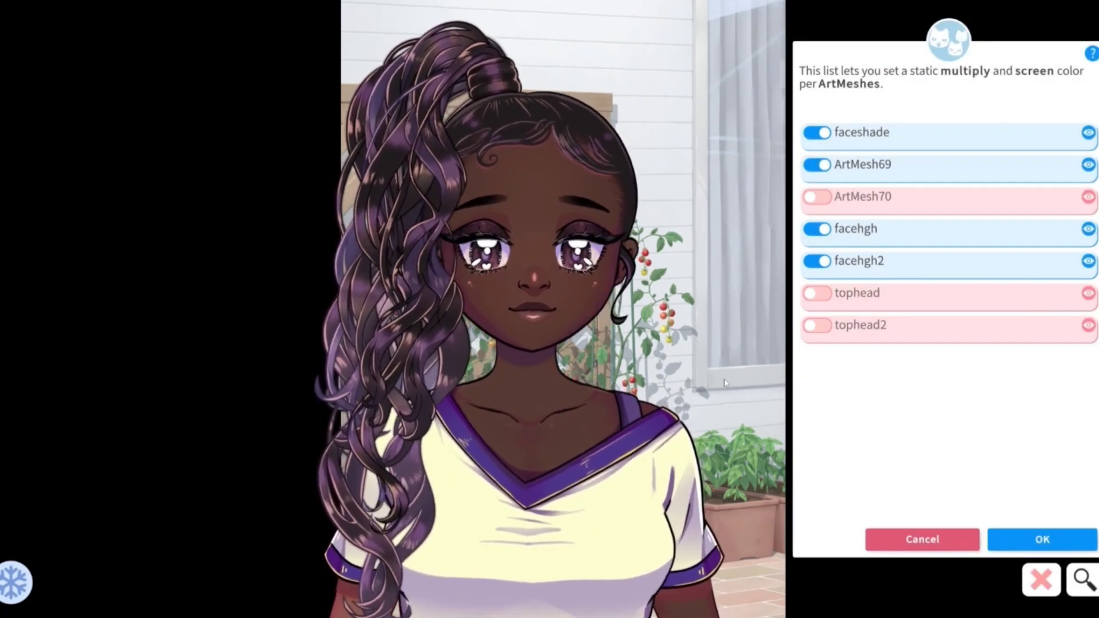
pyautogui.click(550, 515)
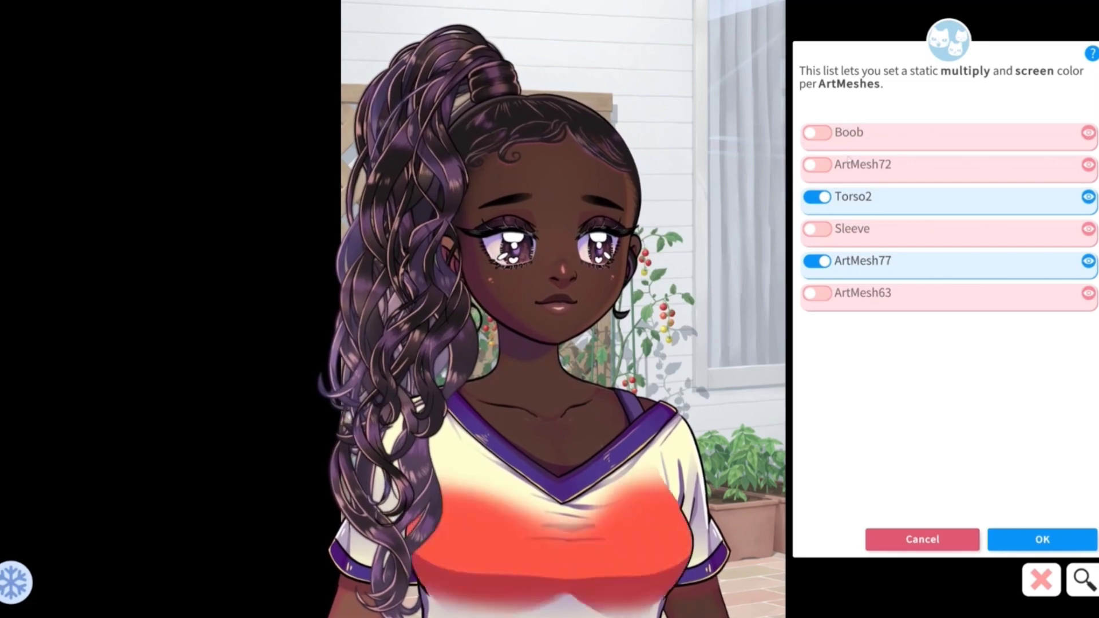
# Give the Boob mesh a light pink #FFA0FF multiply tint.
pyautogui.click(810, 133)
pyautogui.moveTo(950, 413); pyautogui.dragTo(986, 422)
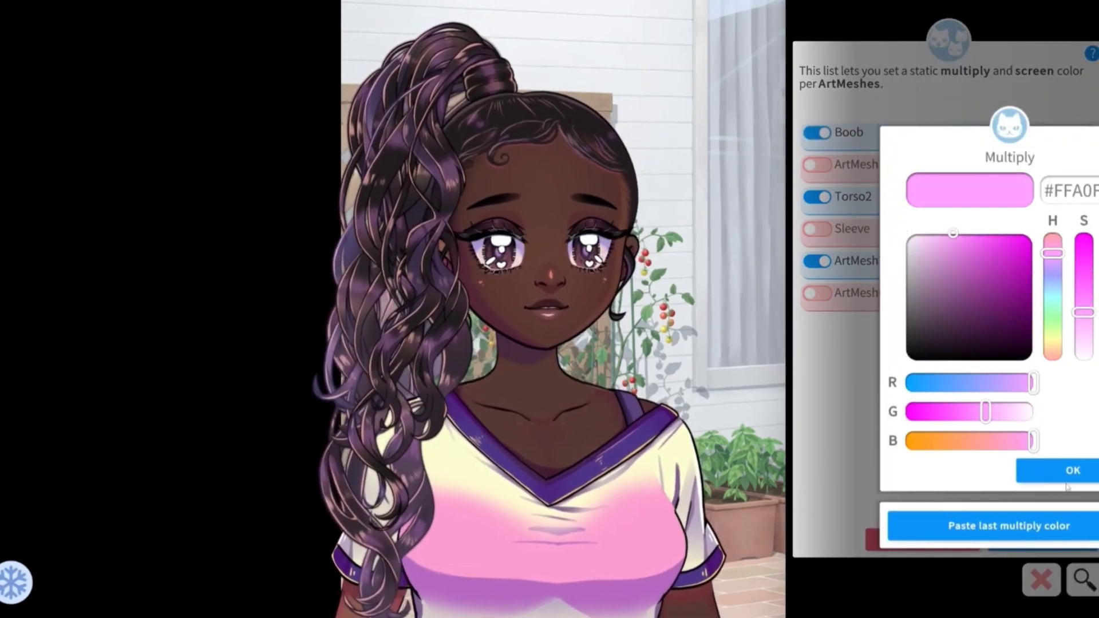
pyautogui.click(1073, 470)
pyautogui.click(1055, 429)
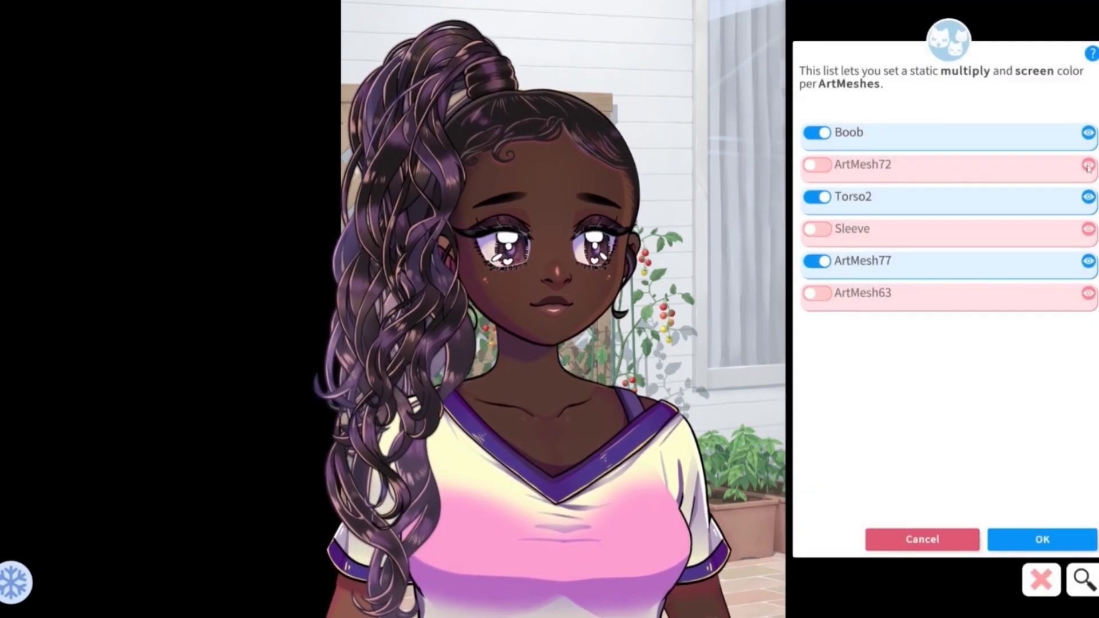
# Paste the pink multiply tint onto ArtMesh72 and Sleeve.
pyautogui.click(817, 165)
pyautogui.click(980, 526)
pyautogui.click(1069, 468)
pyautogui.click(1069, 470)
pyautogui.scroll(-2, 1057, 147)
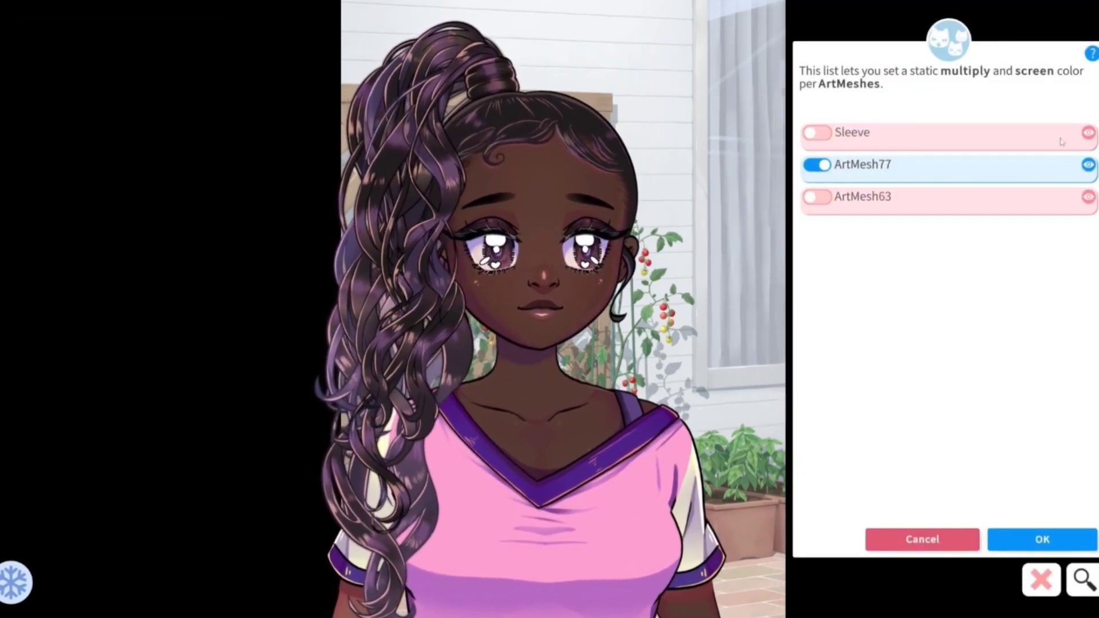
pyautogui.click(816, 133)
pyautogui.click(980, 525)
pyautogui.click(1070, 468)
pyautogui.click(1069, 470)
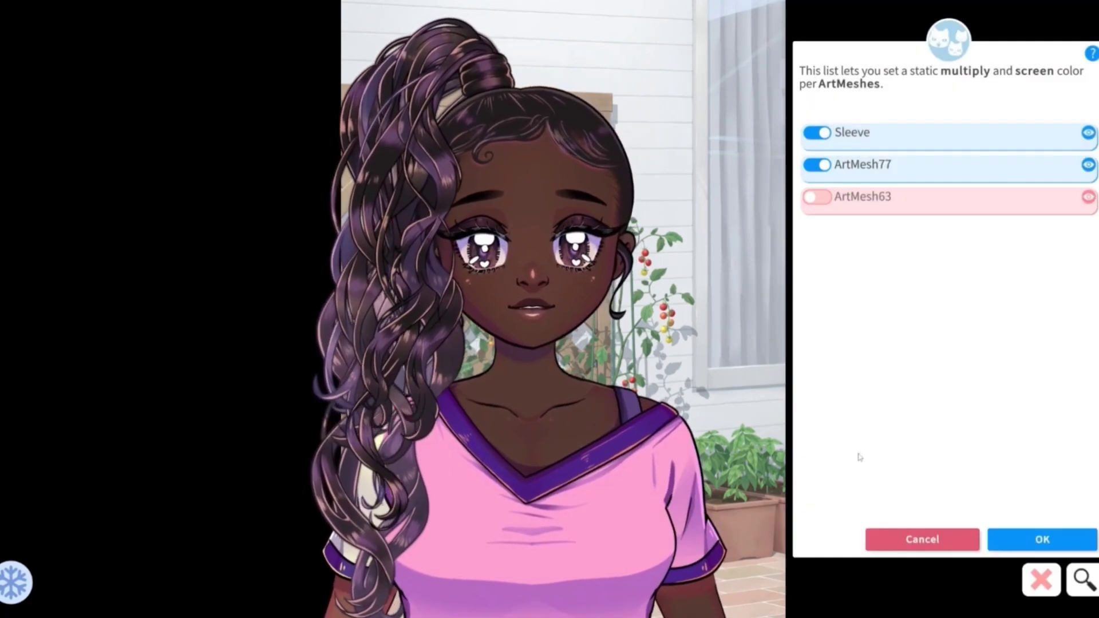
pyautogui.scroll(3, 1020, 146)
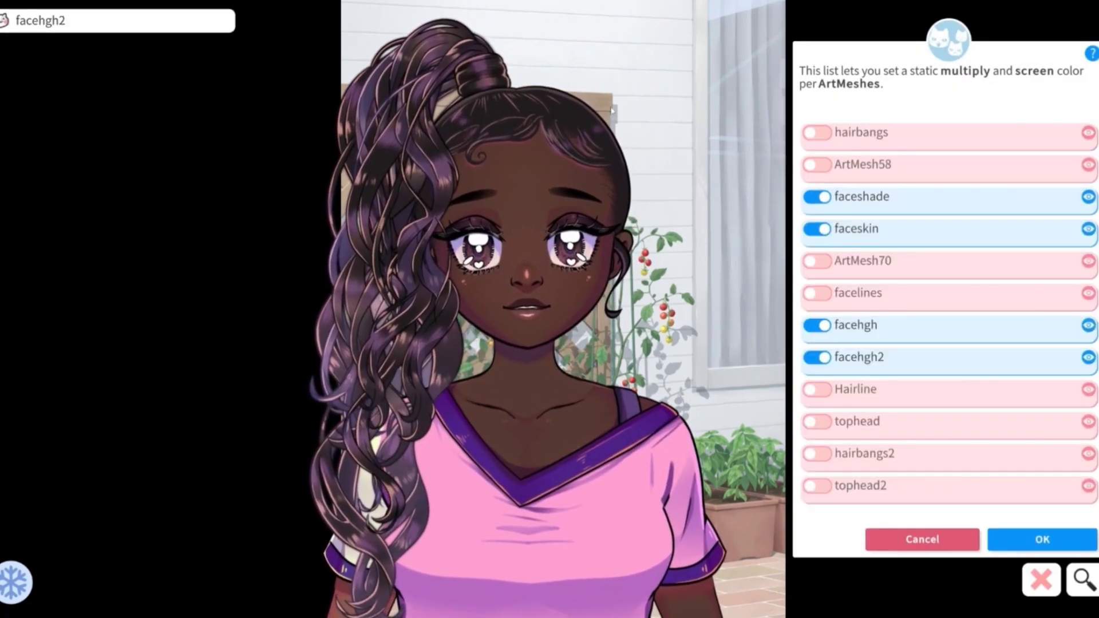
# Give the hairbangs a purple multiply colour and paste the same purple onto ArtMesh58.
pyautogui.click(817, 133)
pyautogui.moveTo(980, 324)
pyautogui.mouseDown()
pyautogui.moveTo(969, 269)
pyautogui.moveTo(979, 276)
pyautogui.mouseUp()
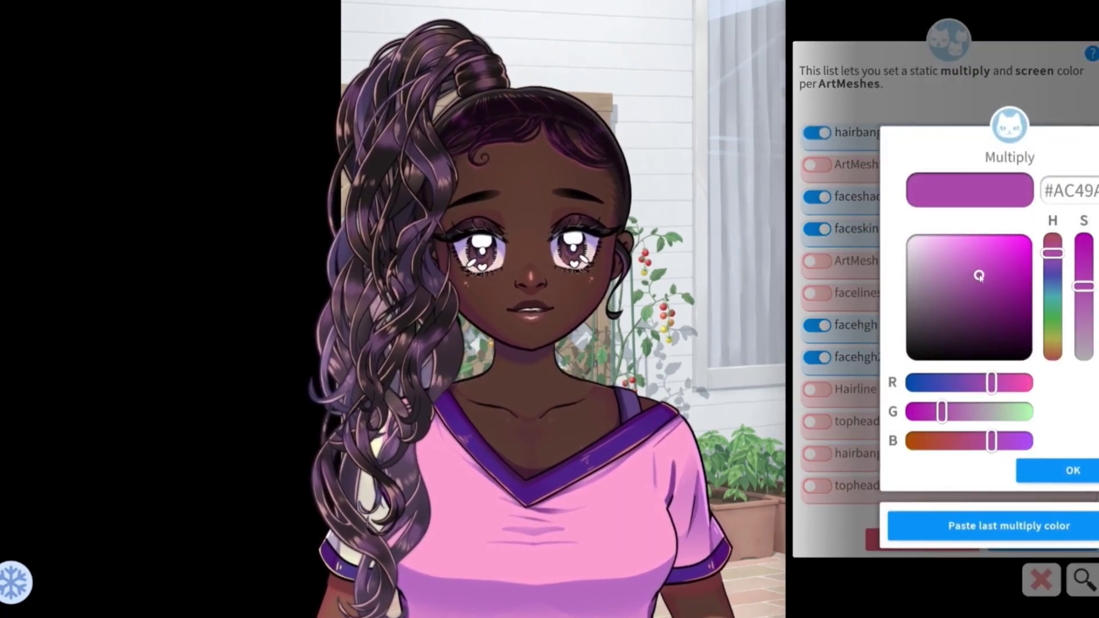
pyautogui.click(1092, 467)
pyautogui.click(1088, 468)
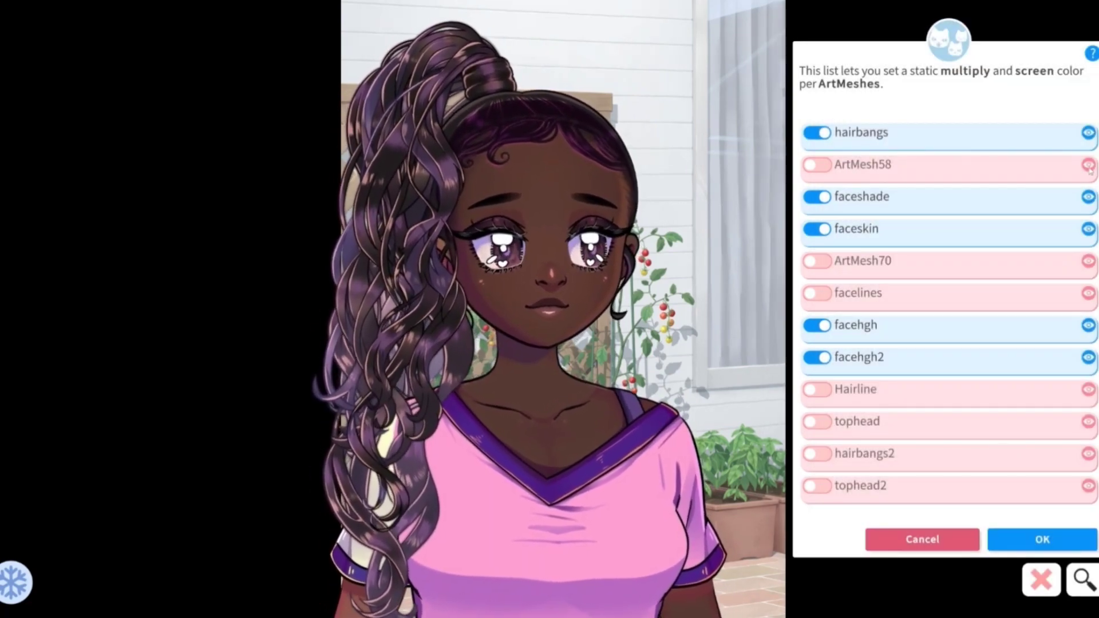
pyautogui.click(817, 164)
pyautogui.click(986, 523)
pyautogui.click(1078, 469)
pyautogui.click(1079, 468)
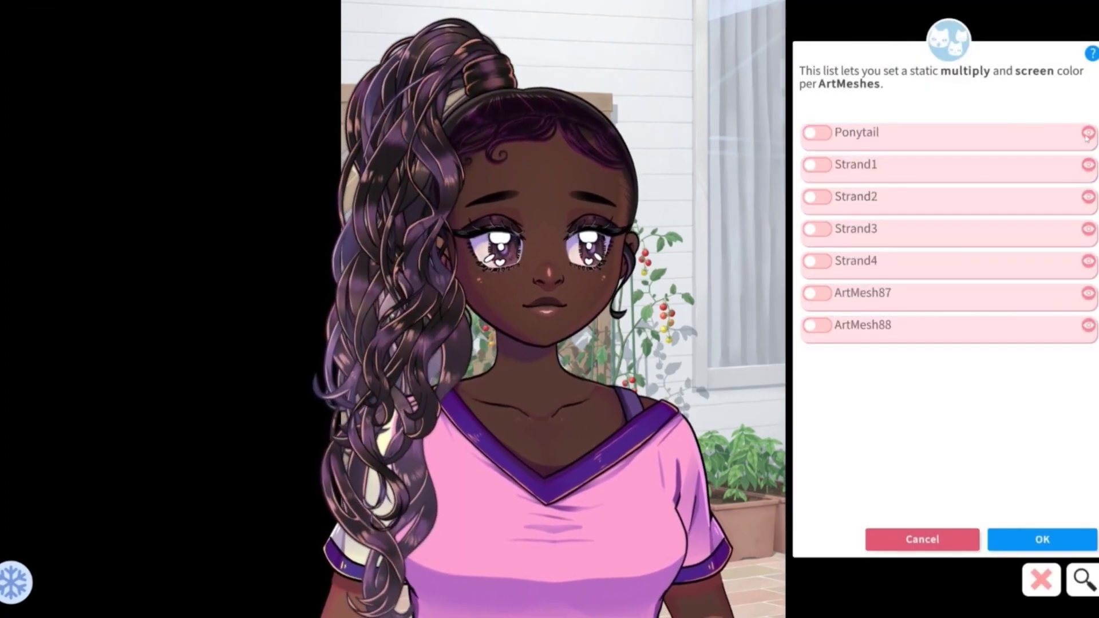
# Switch on the Ponytail's tint and give it the same purple multiply colour.
pyautogui.click(817, 133)
pyautogui.click(1054, 470)
pyautogui.click(1054, 476)
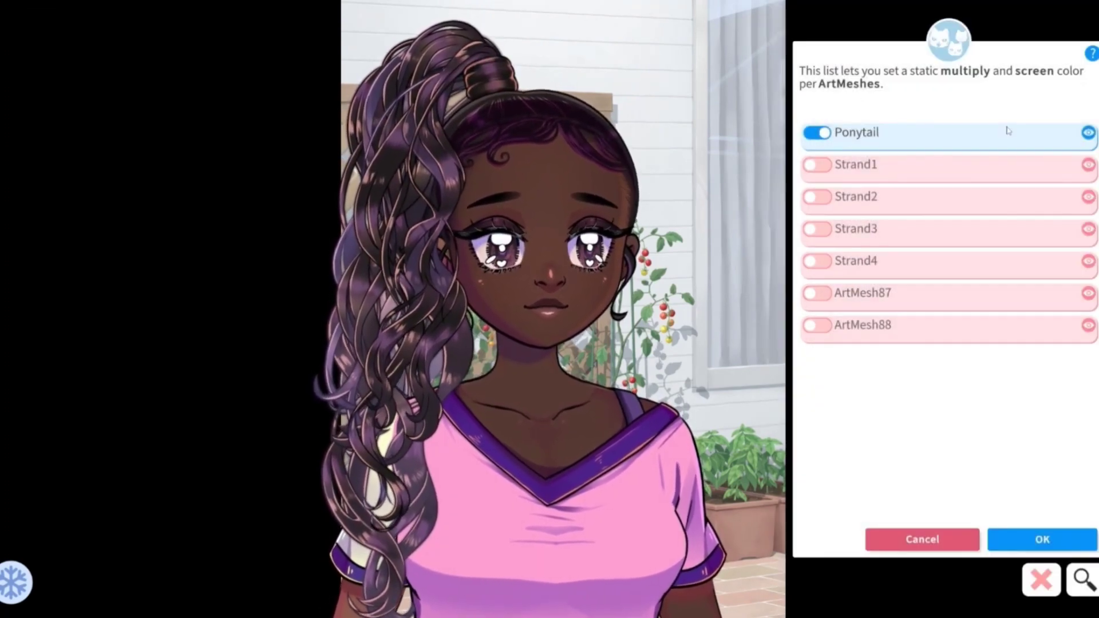
pyautogui.click(939, 127)
pyautogui.click(1056, 471)
pyautogui.click(1056, 470)
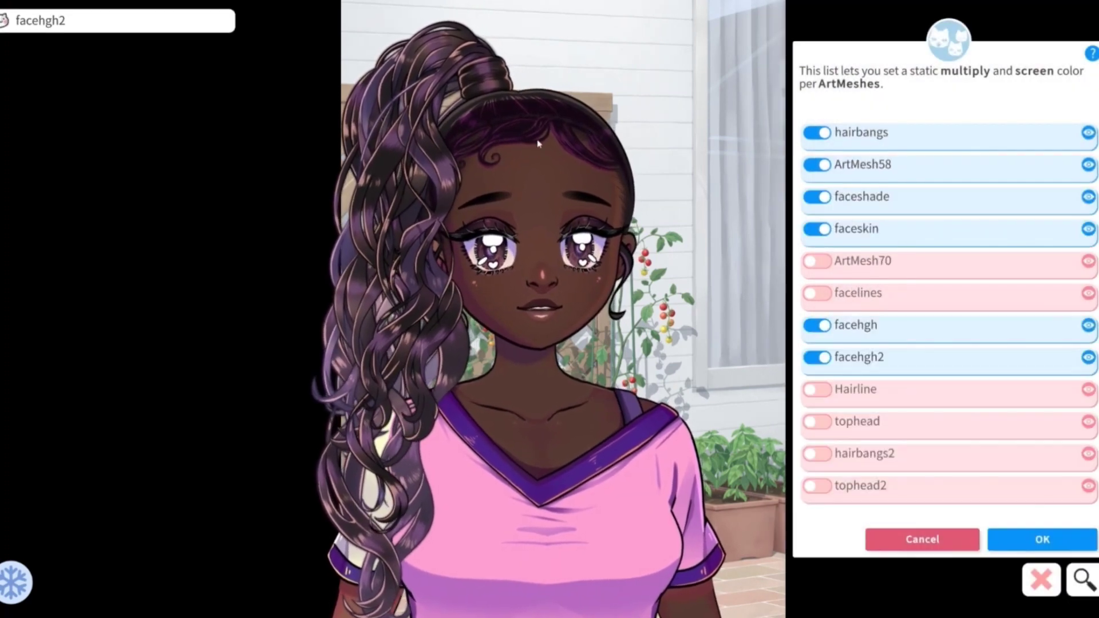
pyautogui.click(1064, 468)
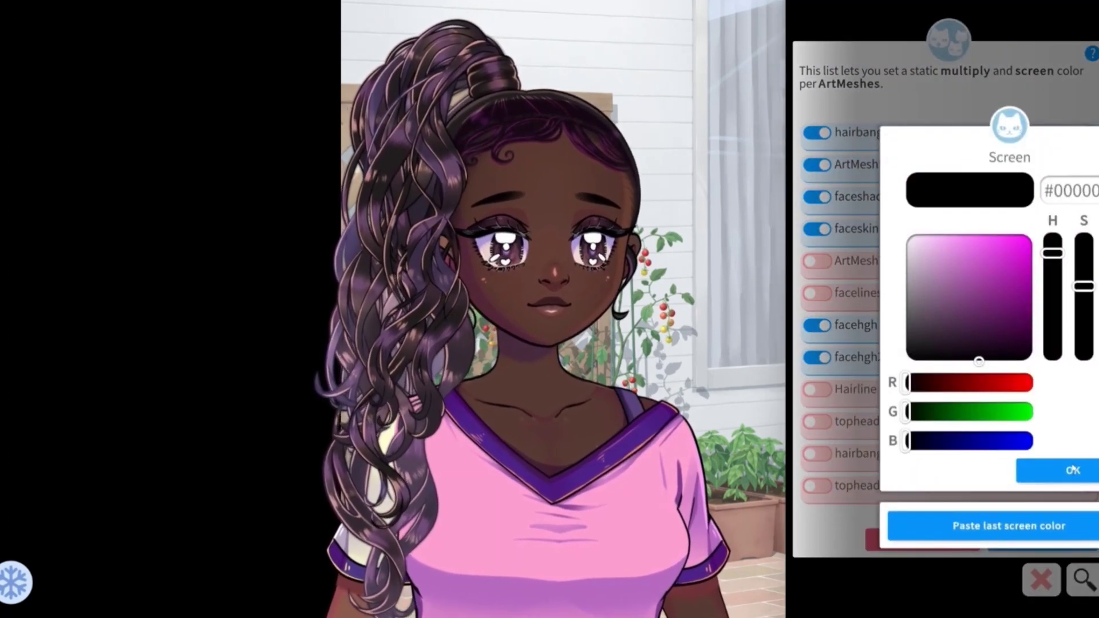
pyautogui.click(1064, 468)
pyautogui.click(1083, 144)
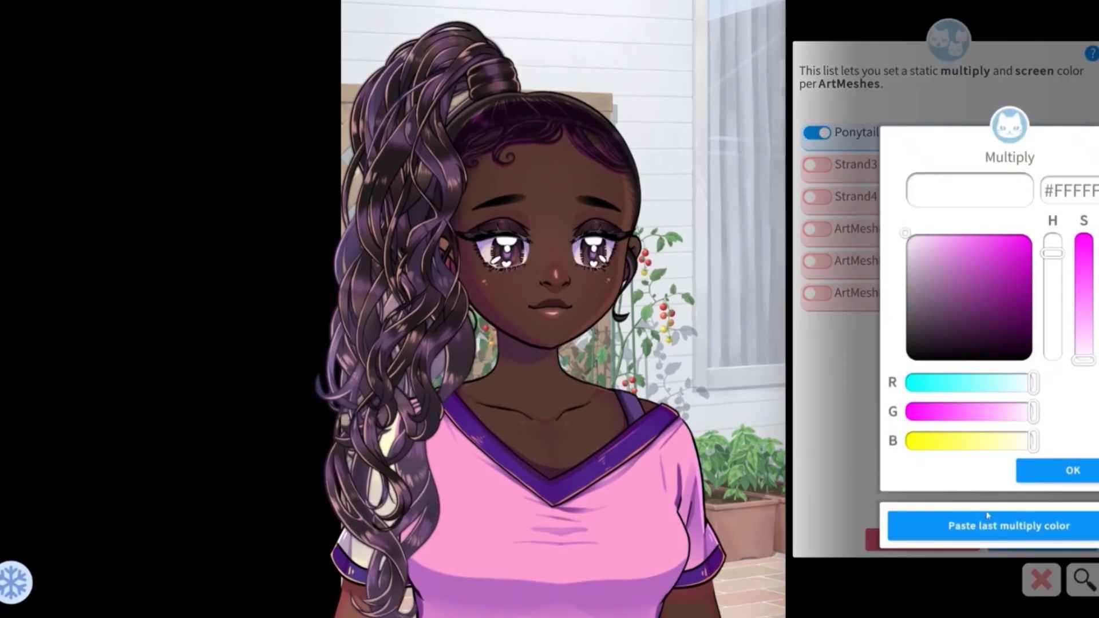
pyautogui.click(983, 525)
pyautogui.click(1064, 469)
# Apply the purple multiply colour to Strand3 and Strand4.
pyautogui.click(818, 166)
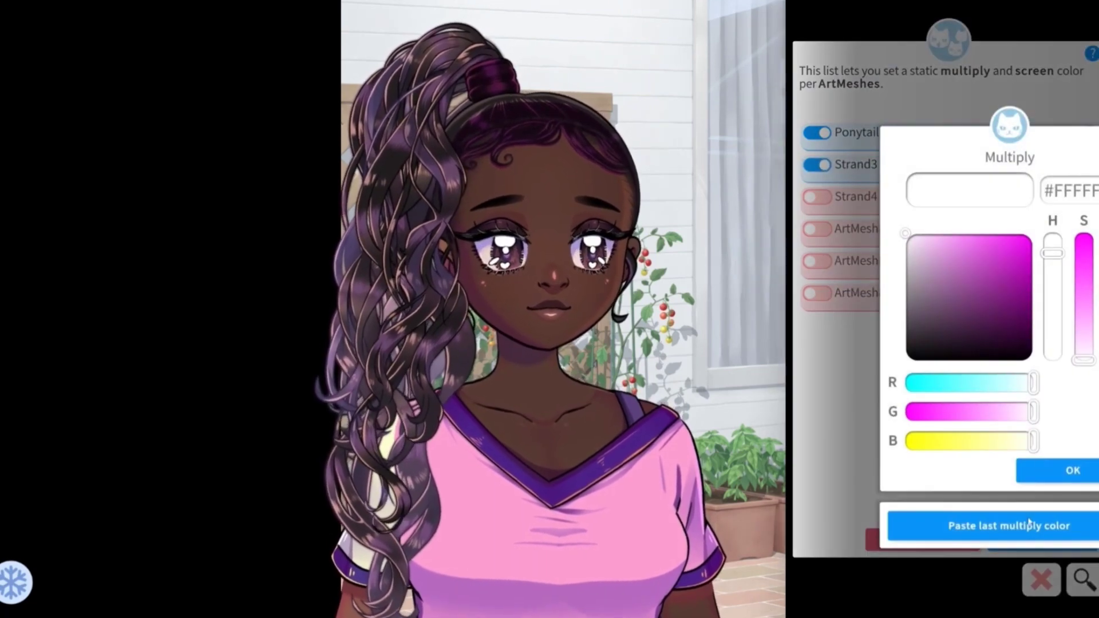
pyautogui.click(981, 525)
pyautogui.click(1055, 468)
pyautogui.click(1055, 468)
pyautogui.click(817, 197)
pyautogui.click(981, 525)
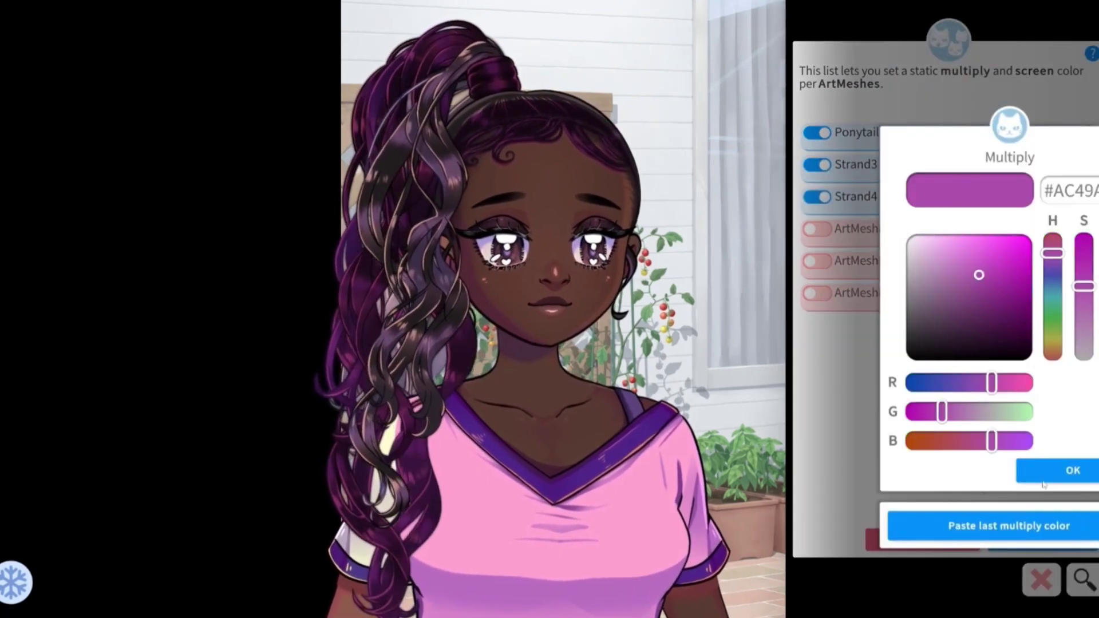
pyautogui.click(1055, 468)
pyautogui.click(1055, 468)
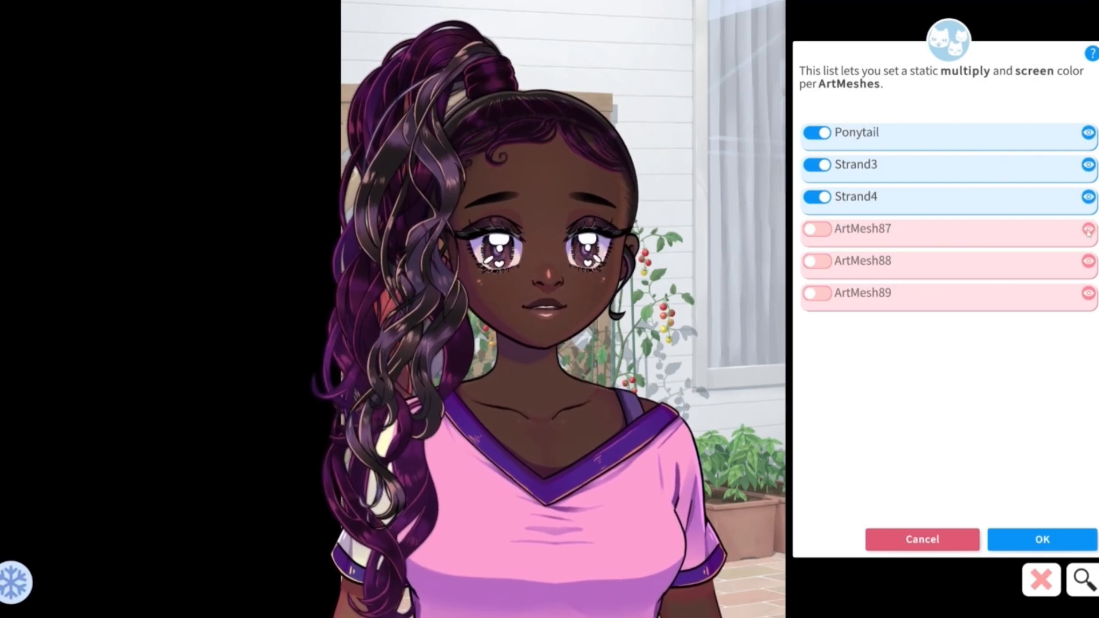
# Paste the purple multiply colour onto ArtMesh87, ArtMesh88 and ArtMesh89.
pyautogui.click(818, 229)
pyautogui.click(1010, 526)
pyautogui.click(1046, 477)
pyautogui.click(1047, 470)
pyautogui.click(818, 261)
pyautogui.click(982, 527)
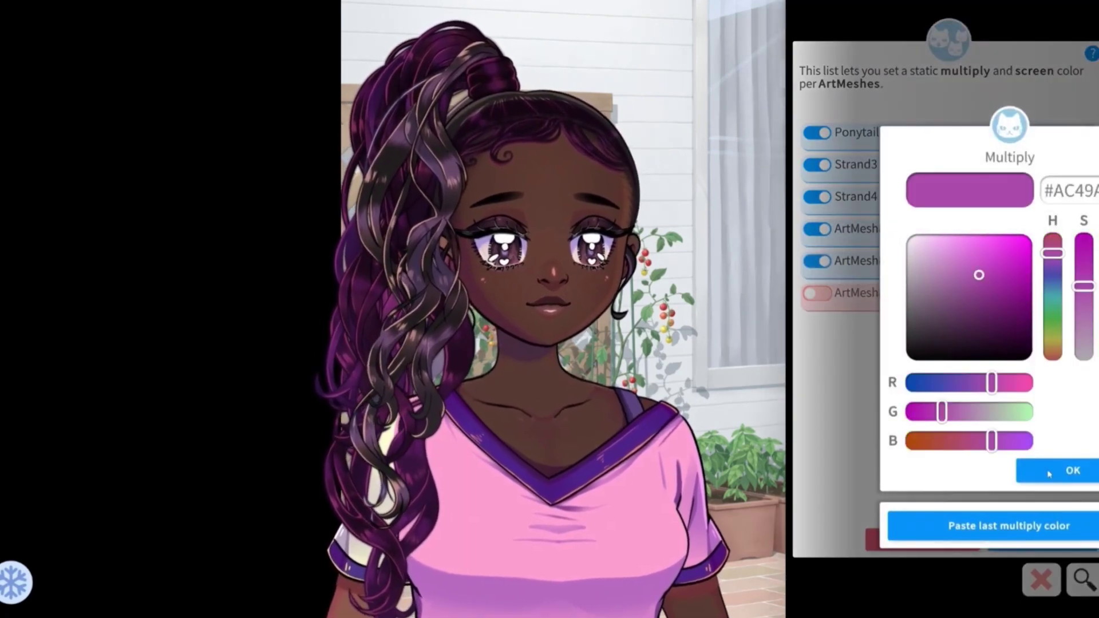
pyautogui.click(1051, 470)
pyautogui.click(1050, 471)
pyautogui.click(817, 293)
pyautogui.click(1028, 526)
pyautogui.click(1050, 471)
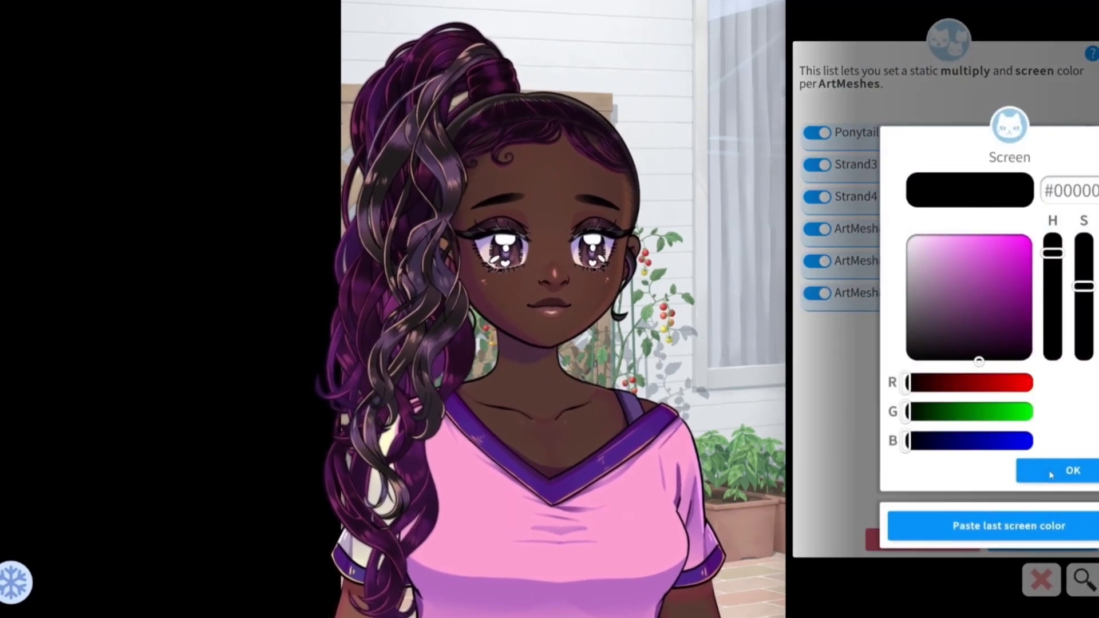
pyautogui.click(1051, 471)
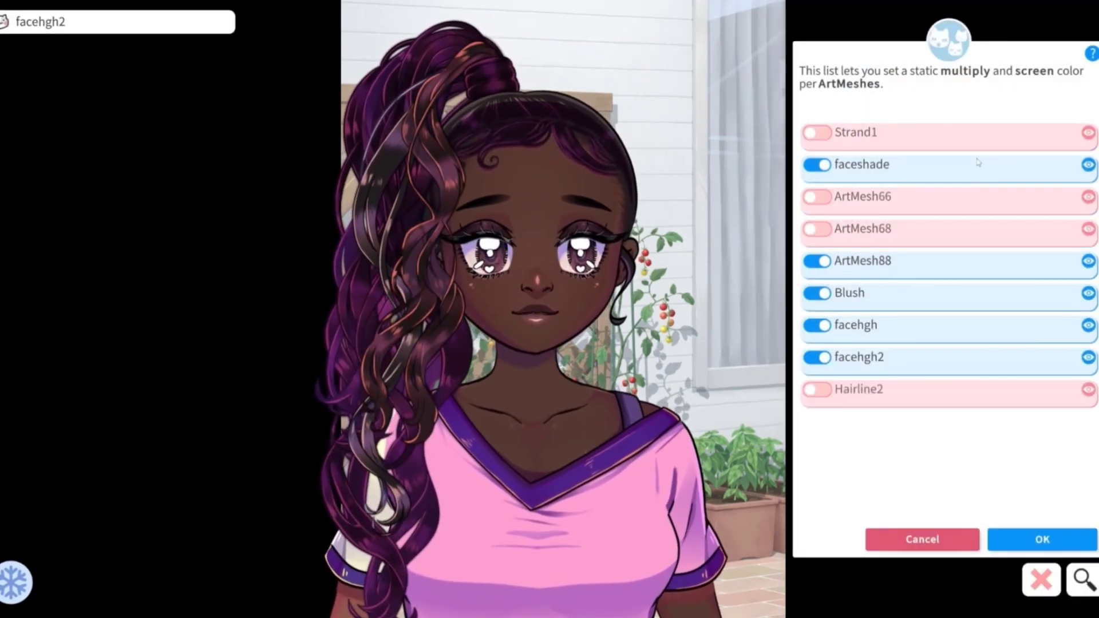
# Tint Strand1 with a light pink multiply colour, leaving the screen colour unchanged.
pyautogui.click(817, 132)
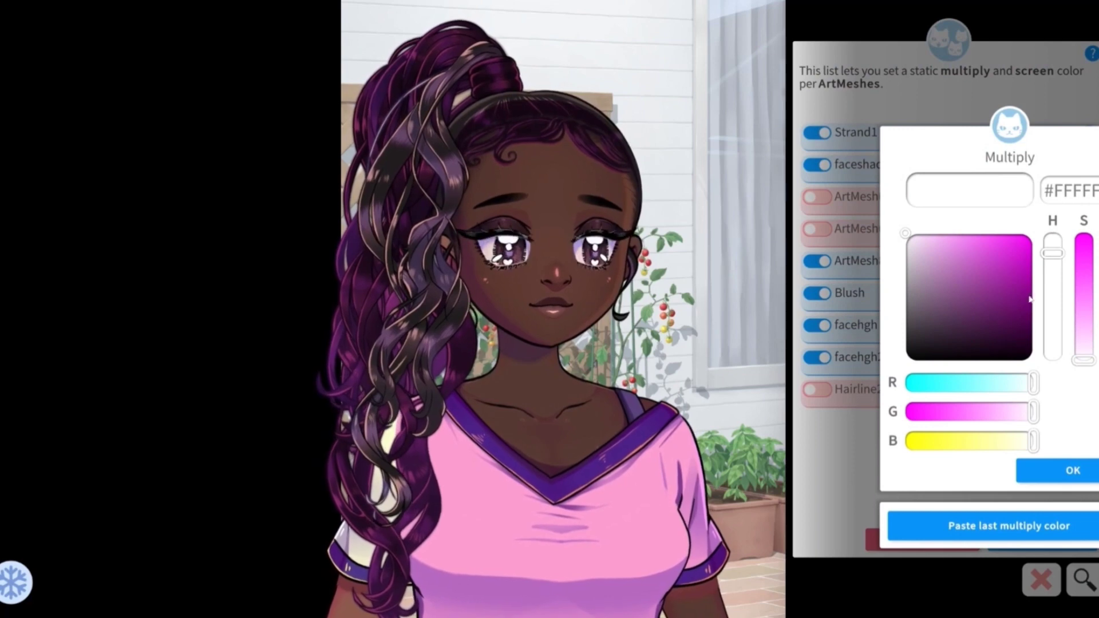
pyautogui.moveTo(953, 242); pyautogui.dragTo(955, 233)
pyautogui.click(1070, 471)
pyautogui.click(1059, 469)
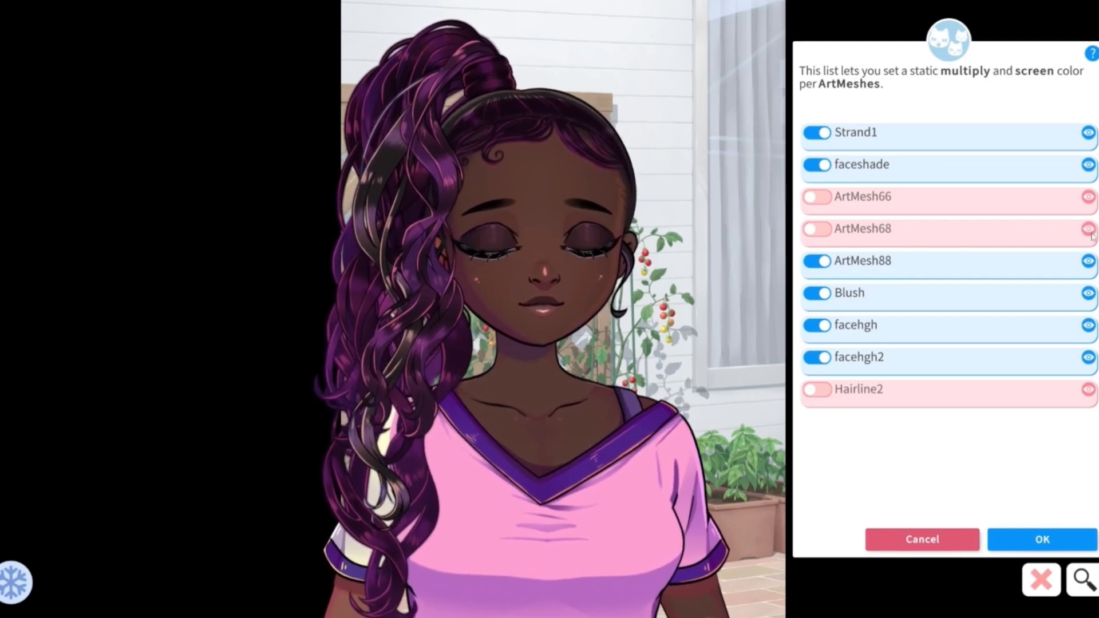
# Paste the light pink multiply colour onto Hairline2 and Strand2.
pyautogui.click(818, 390)
pyautogui.click(1010, 527)
pyautogui.click(1073, 470)
pyautogui.click(1059, 469)
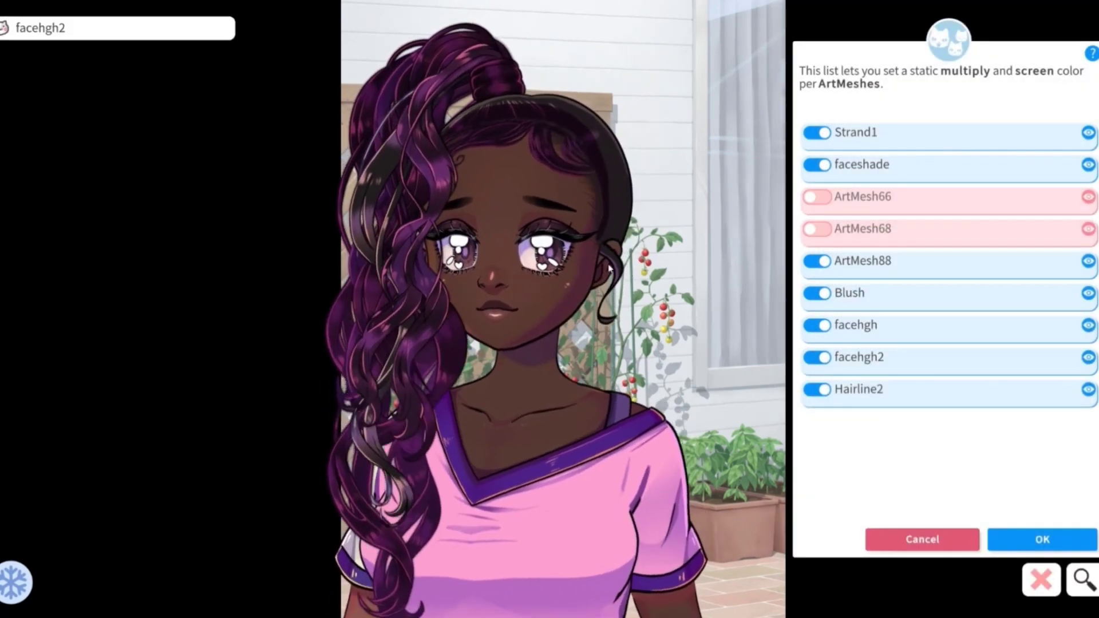
pyautogui.click(371, 442)
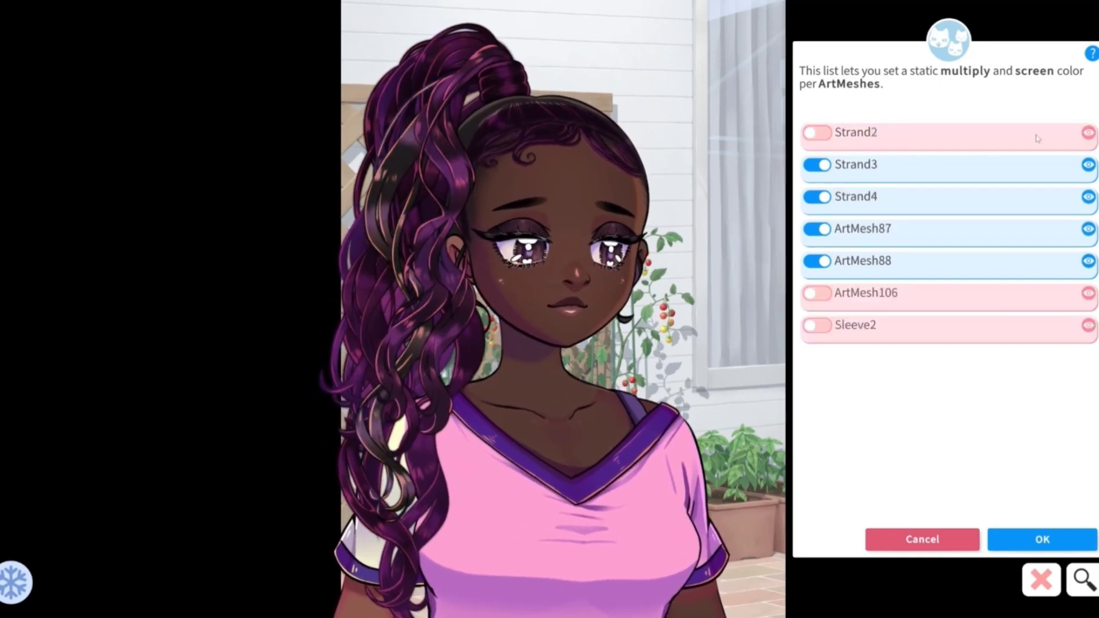
pyautogui.click(816, 132)
pyautogui.click(975, 534)
pyautogui.click(1064, 469)
pyautogui.click(1073, 471)
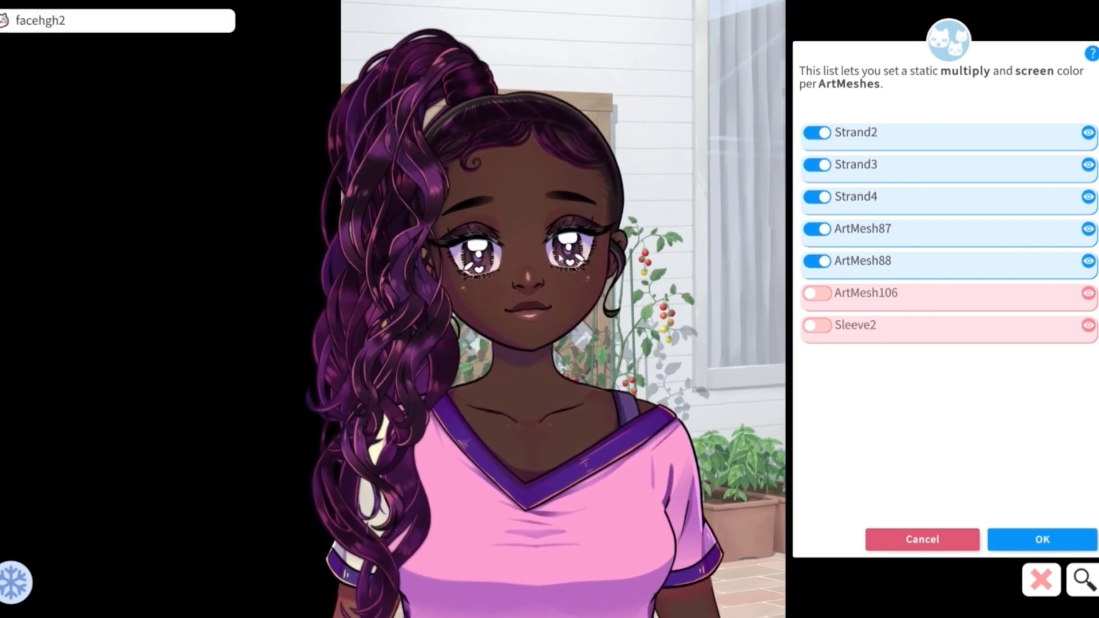
# Give Eyeball2 a dark purple multiply colour, leaving its screen colour unchanged.
pyautogui.scroll(5, 1052, 344)
pyautogui.click(1087, 165)
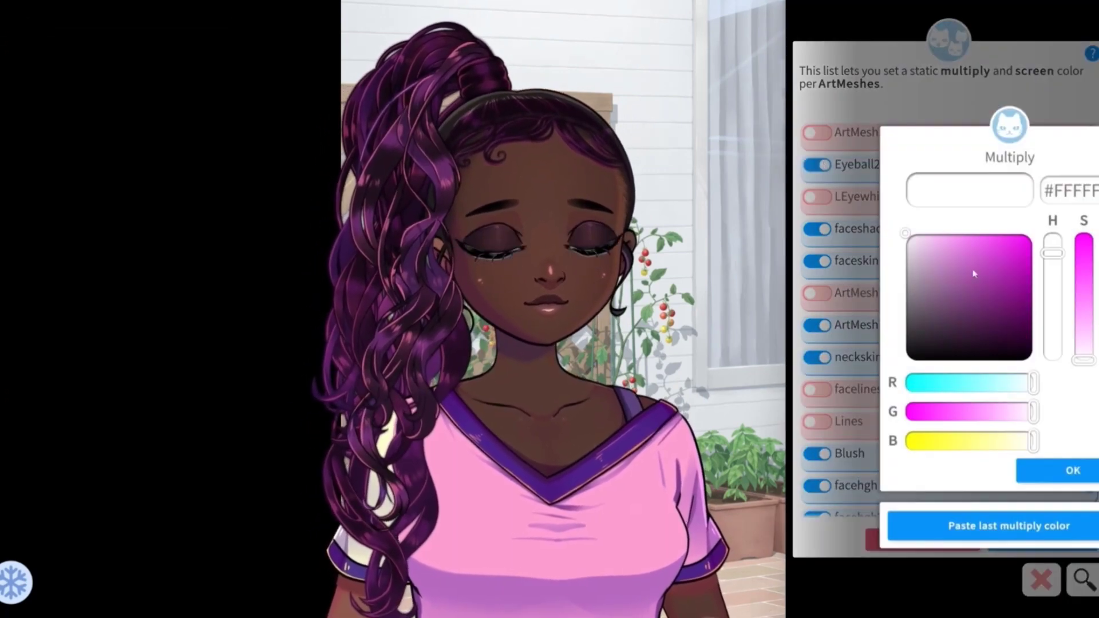
pyautogui.moveTo(1032, 382); pyautogui.dragTo(986, 384)
pyautogui.click(1057, 256)
pyautogui.moveTo(1059, 258)
pyautogui.mouseDown()
pyautogui.moveTo(1058, 238)
pyautogui.moveTo(1057, 269)
pyautogui.mouseUp()
pyautogui.click(981, 263)
pyautogui.moveTo(981, 264); pyautogui.dragTo(986, 292)
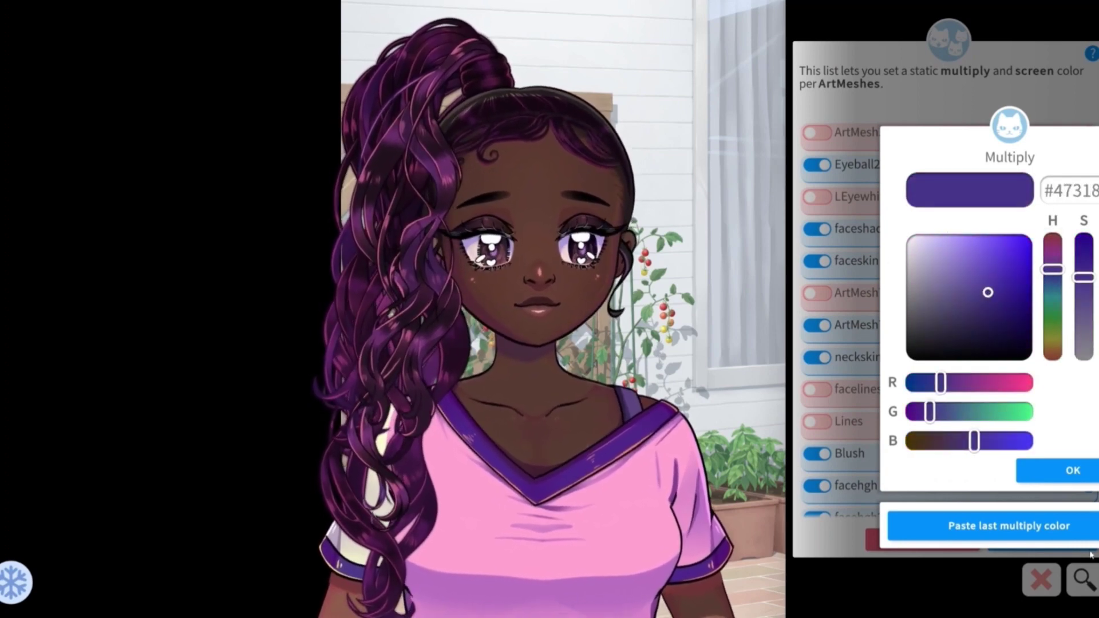
pyautogui.click(1073, 470)
pyautogui.click(1069, 470)
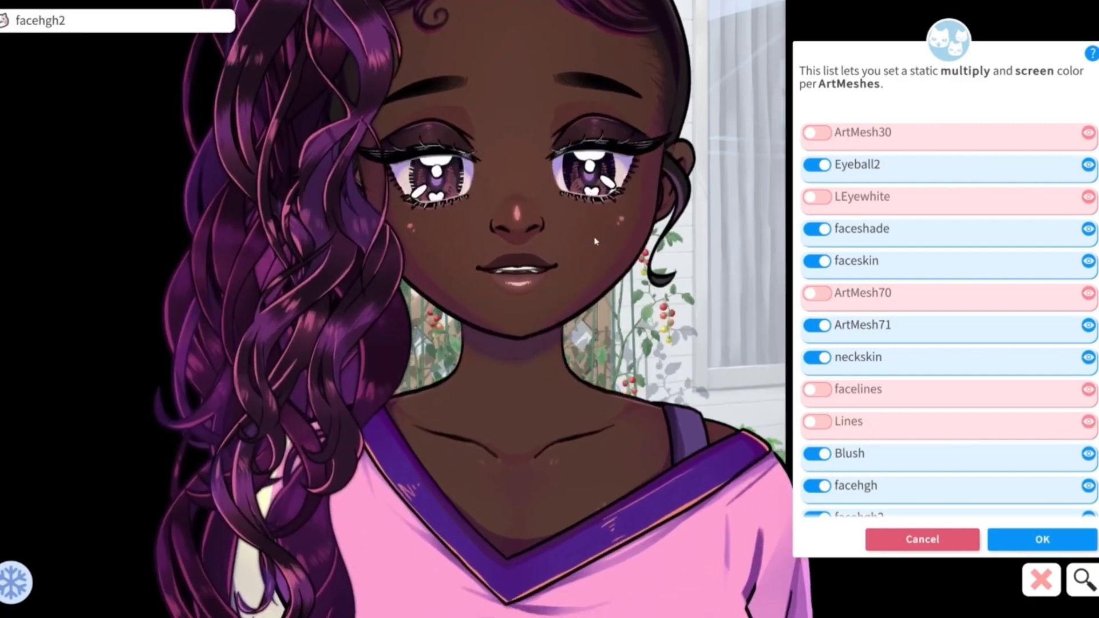
# Switch on ArtMesh30's tint with its default multiply and screen colours.
pyautogui.scroll(-2, 945, 321)
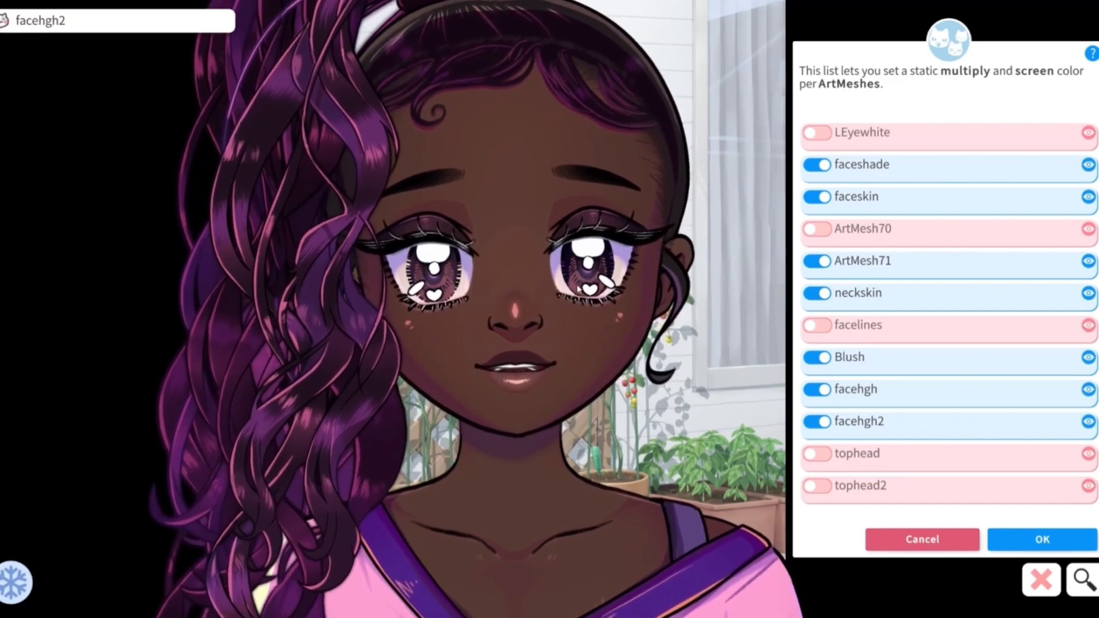
pyautogui.scroll(2, 1092, 135)
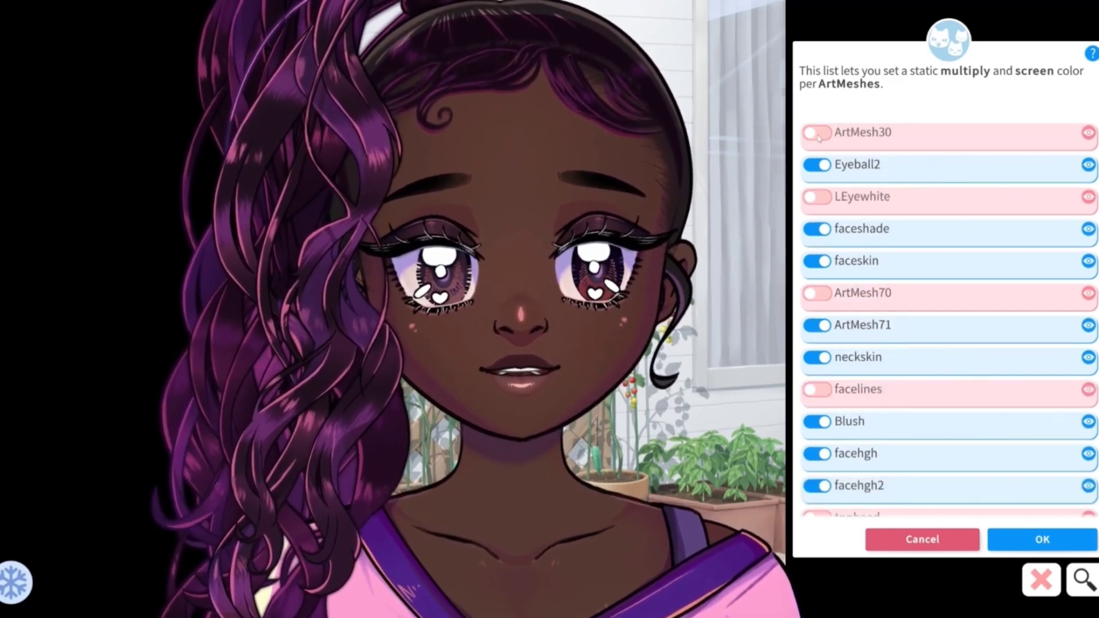
pyautogui.click(816, 132)
pyautogui.click(1057, 469)
pyautogui.click(1059, 448)
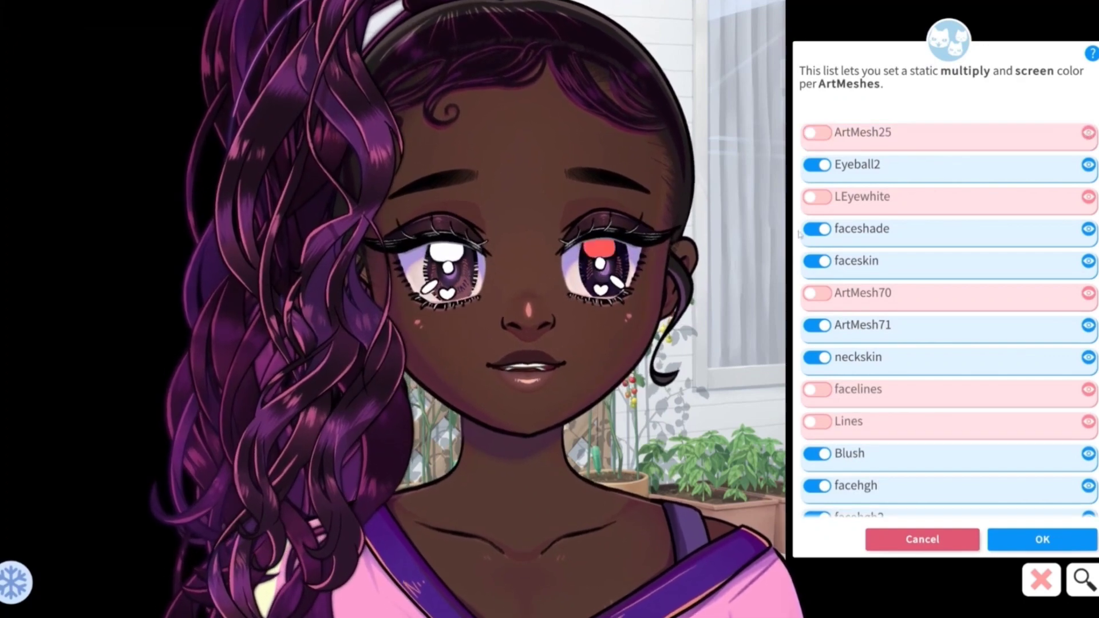
# Paste the dark purple multiply colour onto Lines and switch on ArtMesh27's tint.
pyautogui.scroll(-3, 853, 379)
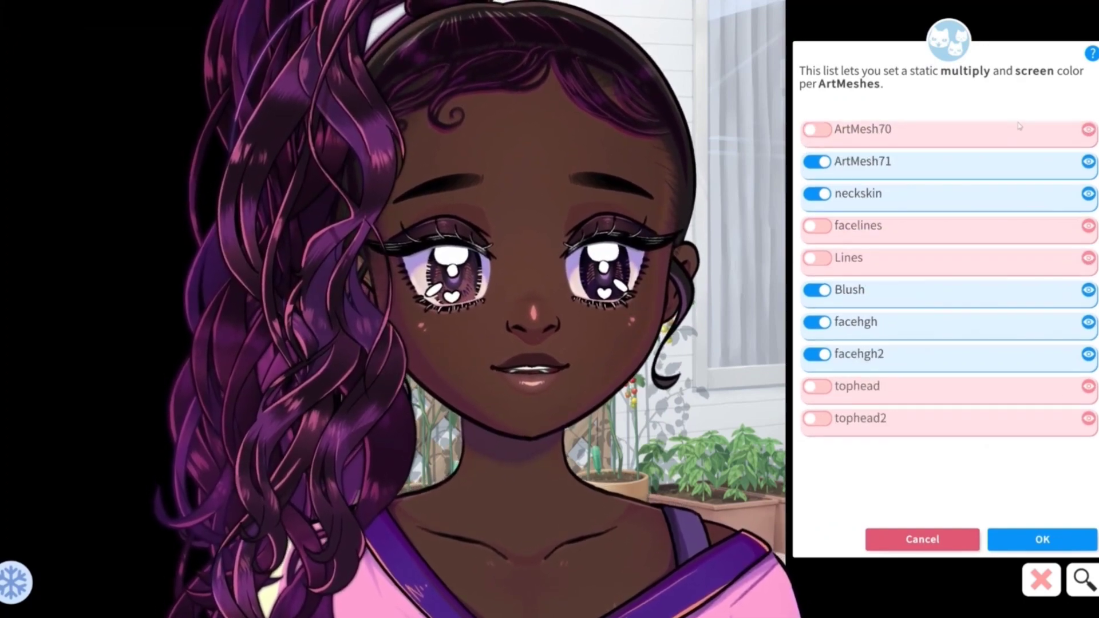
pyautogui.click(817, 336)
pyautogui.click(1009, 525)
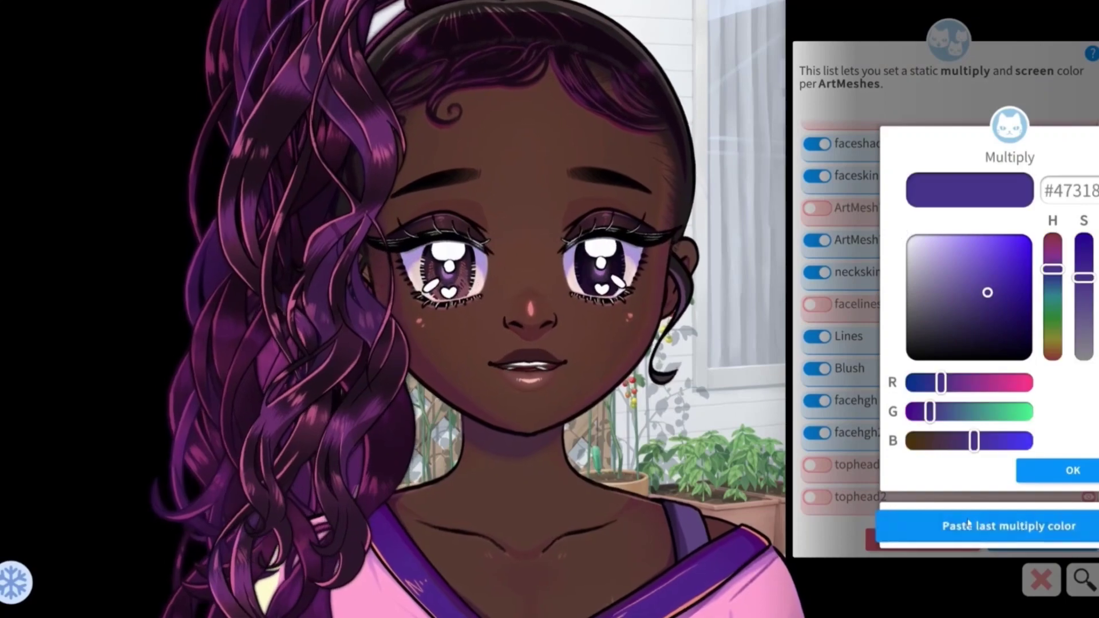
pyautogui.click(1073, 471)
pyautogui.click(1073, 470)
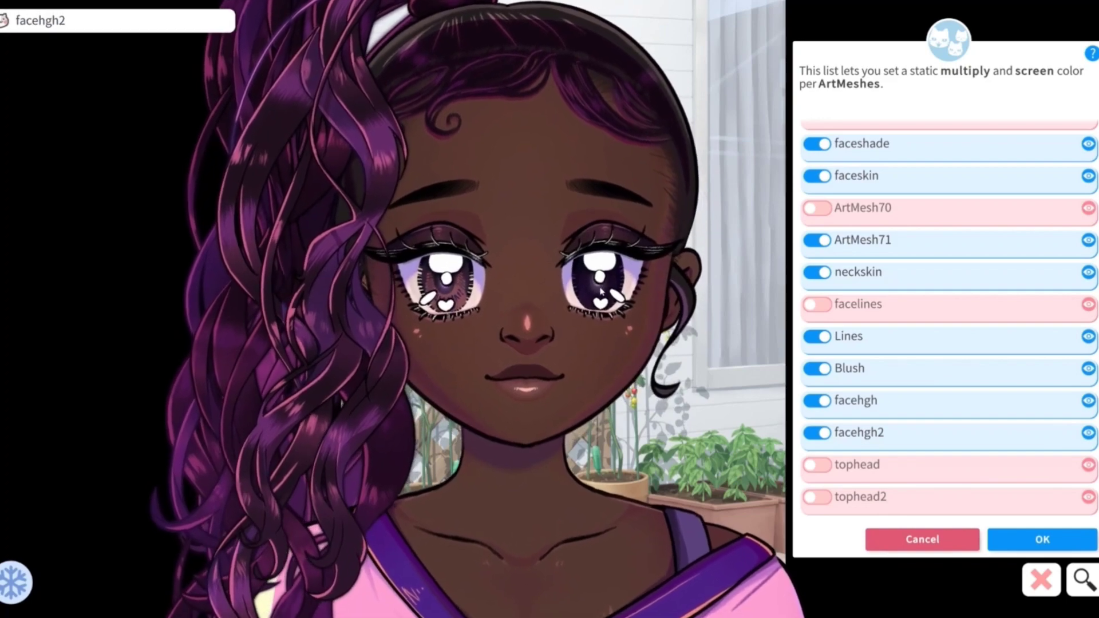
pyautogui.scroll(3, 1038, 162)
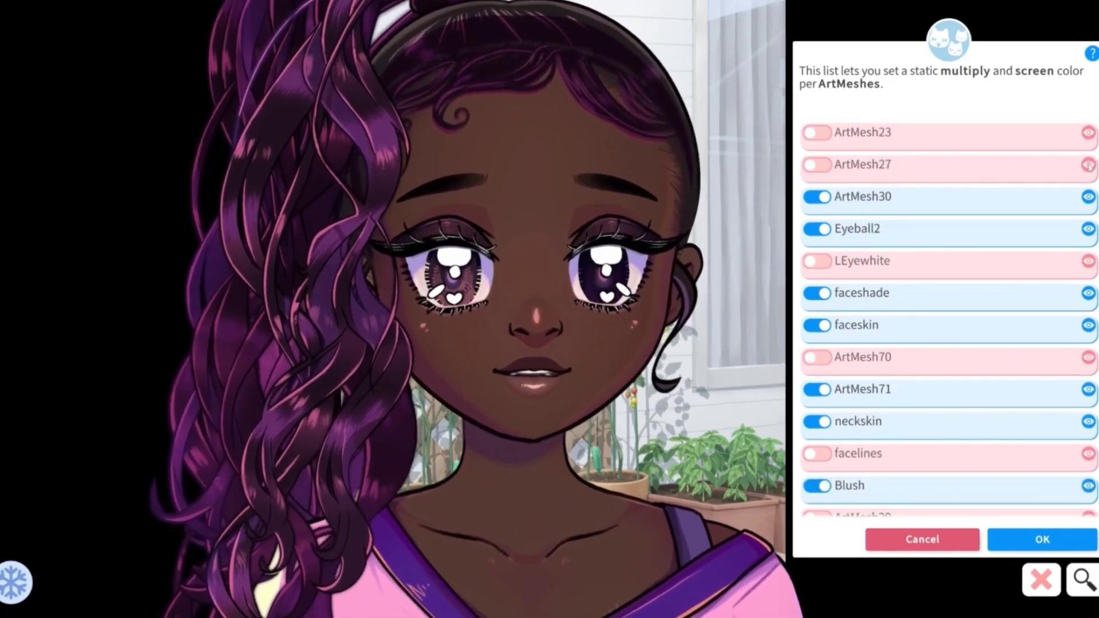
pyautogui.click(815, 164)
# Finish ArtMesh27's purple tint and switch on ArtMesh29's tint with default colours.
pyautogui.click(1036, 470)
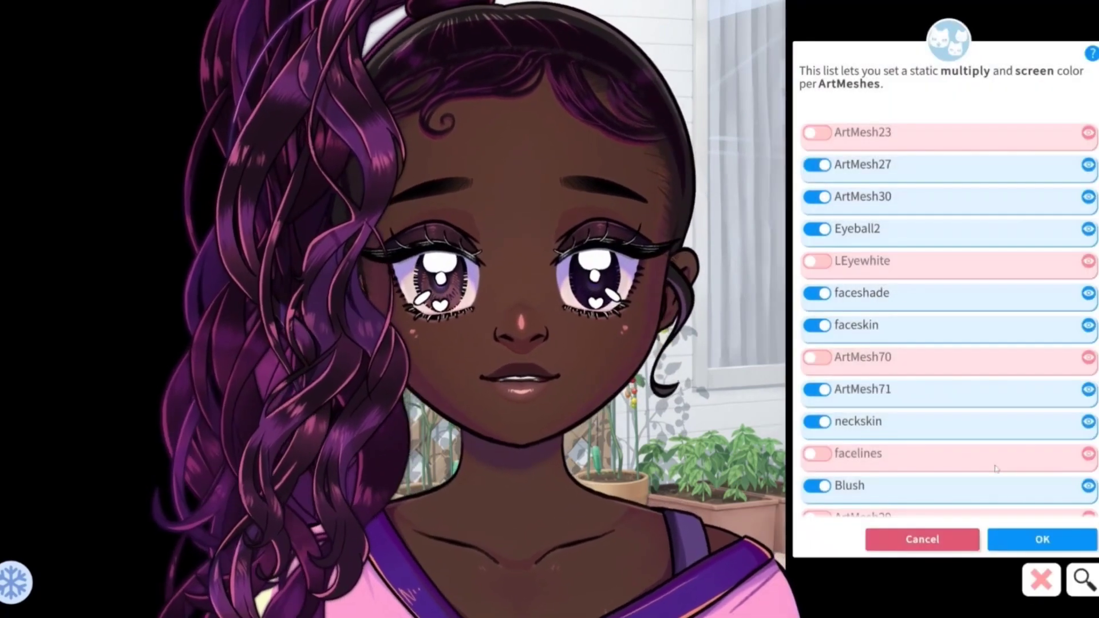
pyautogui.scroll(-1, 997, 220)
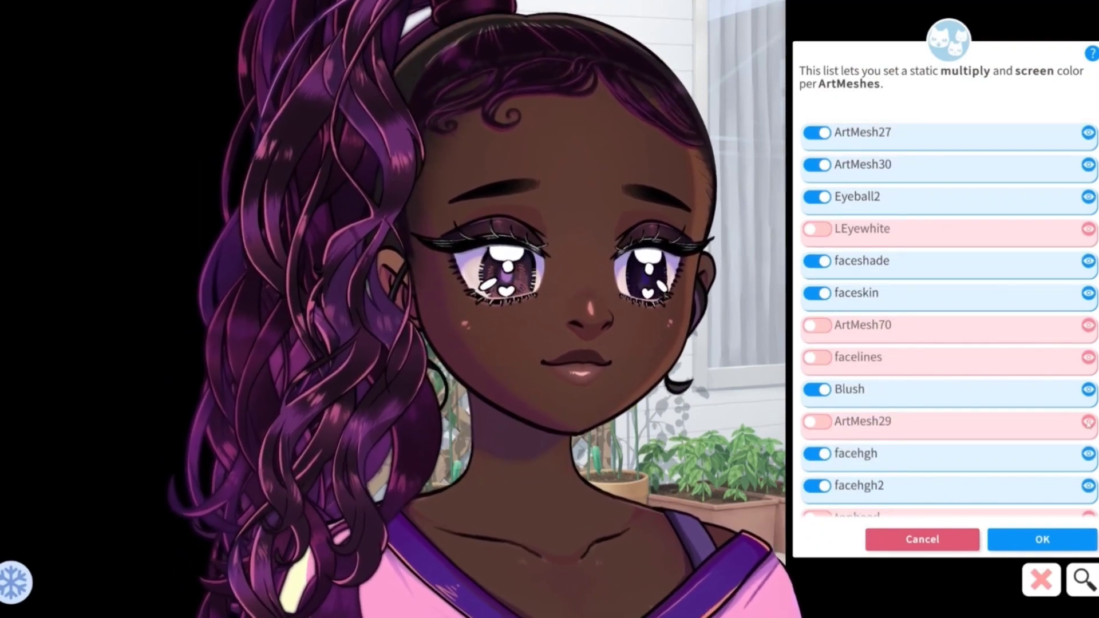
pyautogui.click(817, 421)
pyautogui.click(1038, 467)
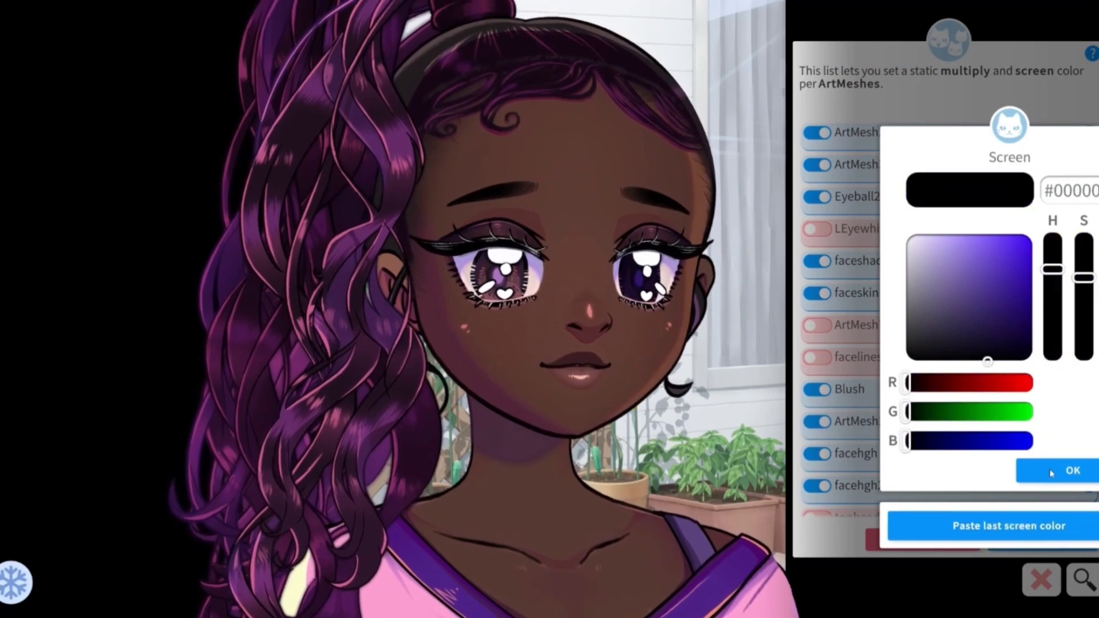
pyautogui.click(1038, 467)
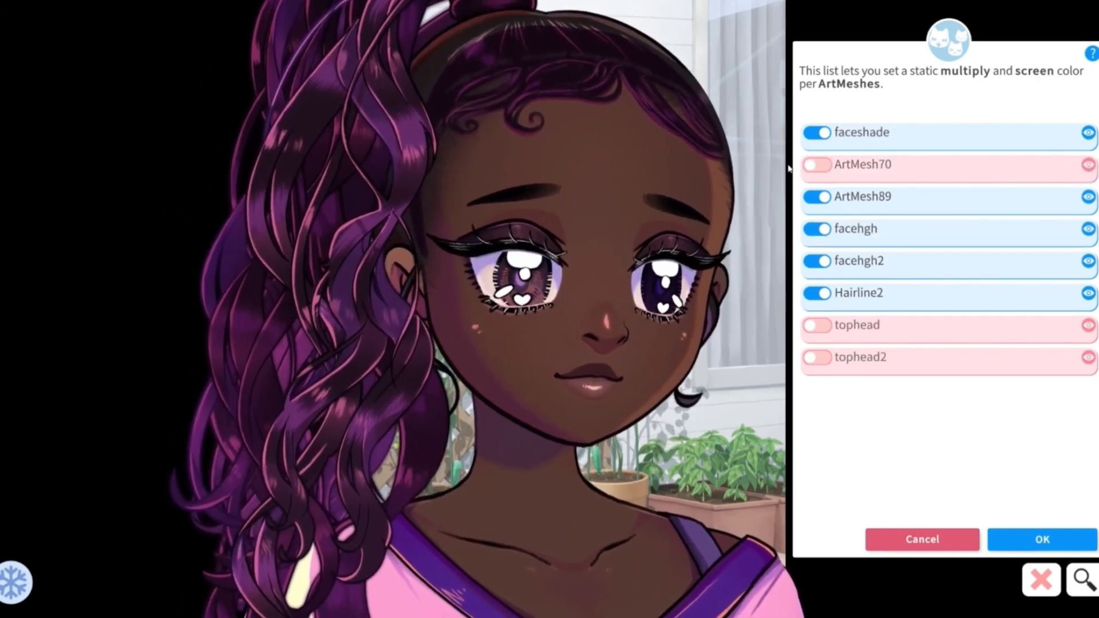
# Give ArtMesh70 a soft, deeper purple multiply colour, keeping the default screen colour.
pyautogui.click(818, 165)
pyautogui.moveTo(943, 313)
pyautogui.mouseDown()
pyautogui.moveTo(964, 311)
pyautogui.moveTo(963, 284)
pyautogui.mouseUp()
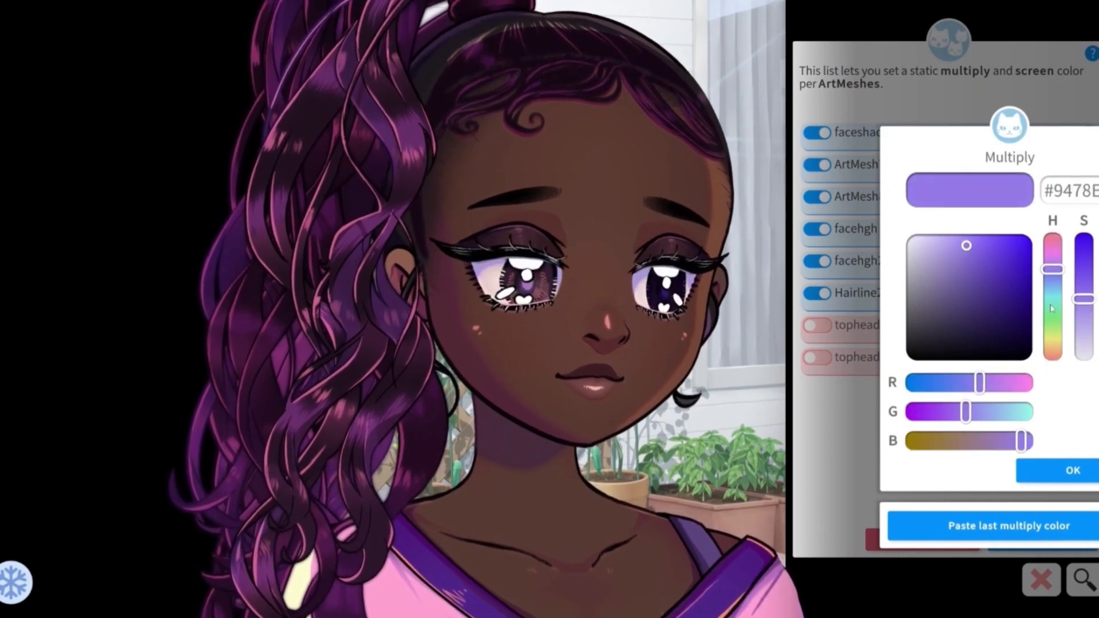
pyautogui.moveTo(965, 412); pyautogui.dragTo(941, 413)
pyautogui.moveTo(1063, 266)
pyautogui.mouseDown()
pyautogui.moveTo(1063, 252)
pyautogui.moveTo(1063, 263)
pyautogui.mouseUp()
pyautogui.click(1071, 470)
pyautogui.click(1064, 469)
# Paste the purple multiply colour onto tophead and tophead2.
pyautogui.click(818, 326)
pyautogui.click(1051, 526)
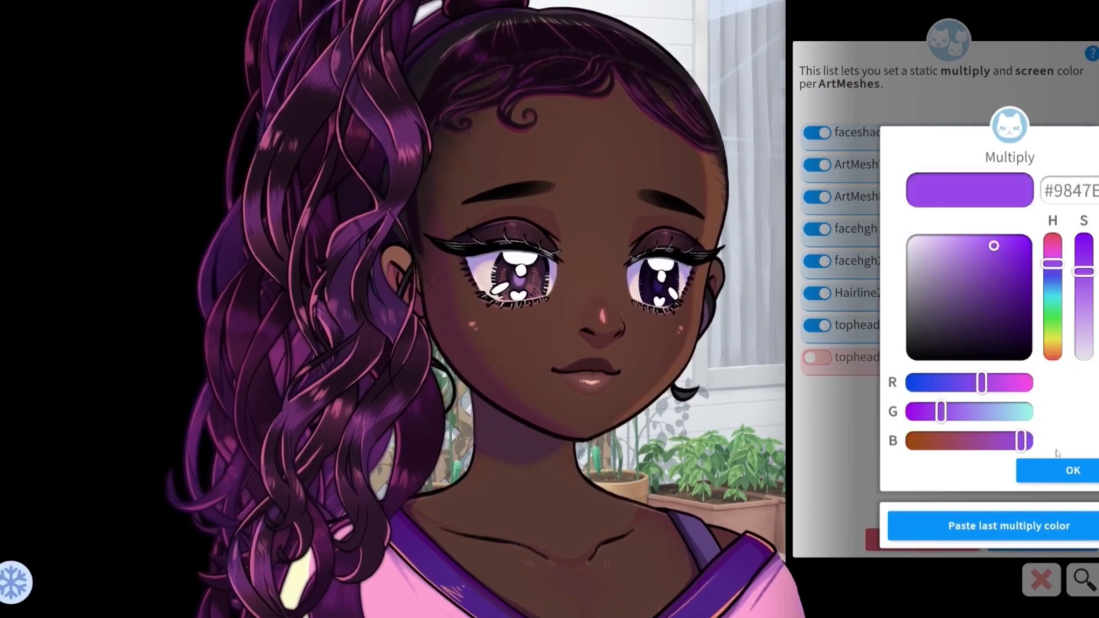
pyautogui.click(1070, 469)
pyautogui.click(1066, 469)
pyautogui.click(818, 358)
pyautogui.click(1050, 525)
pyautogui.click(1070, 469)
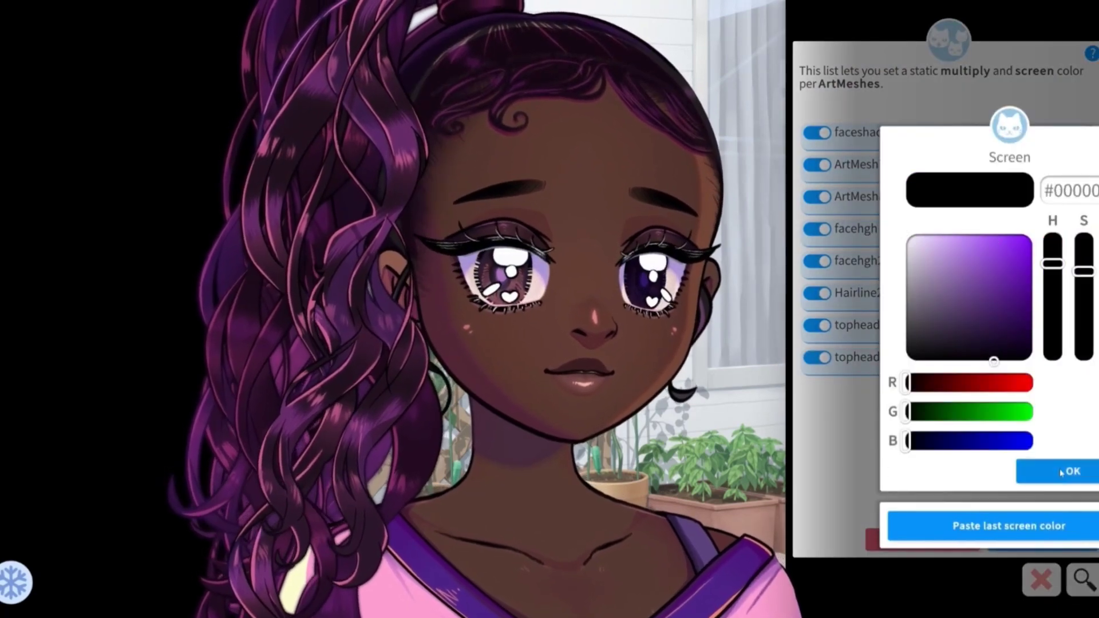
pyautogui.click(1066, 469)
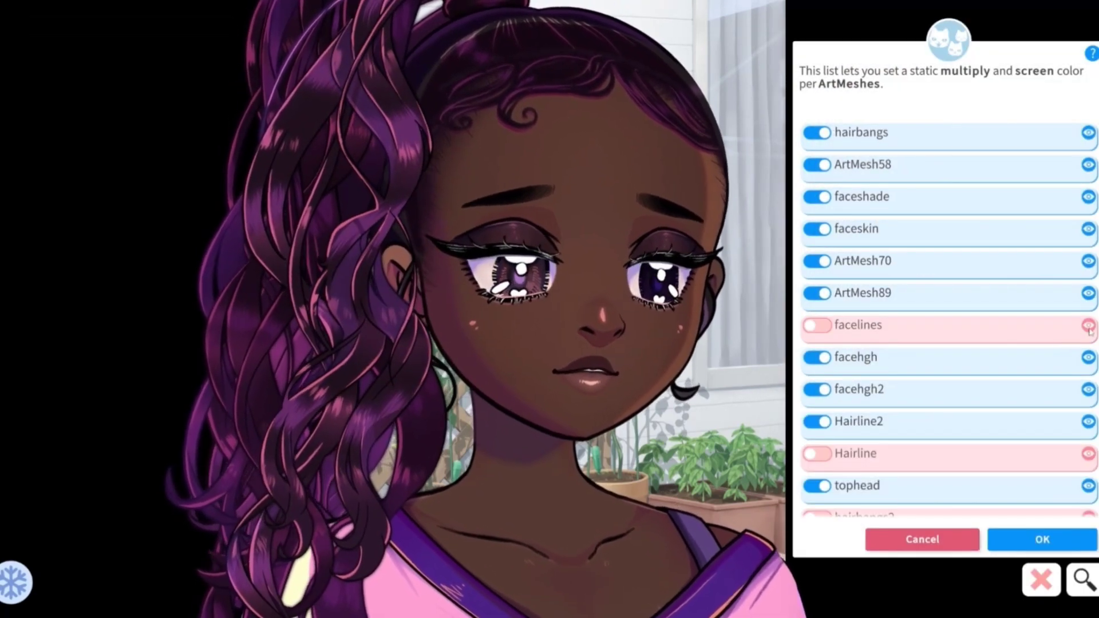
# Paste the purple multiply colour onto Hairline and hairbangs2.
pyautogui.click(817, 454)
pyautogui.click(978, 527)
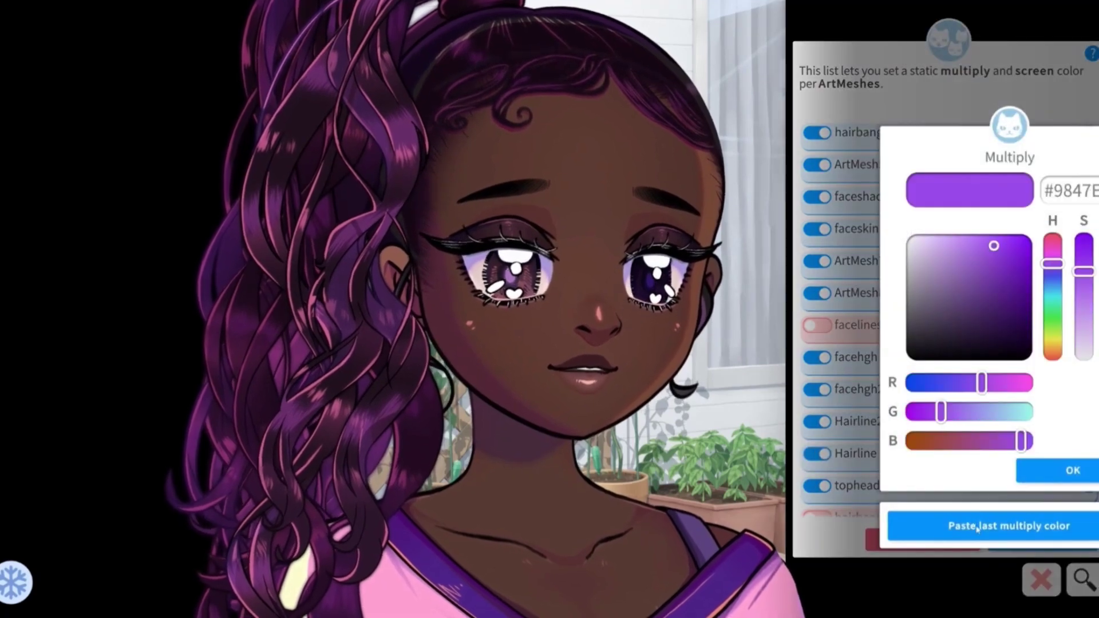
pyautogui.click(1057, 470)
pyautogui.click(1056, 470)
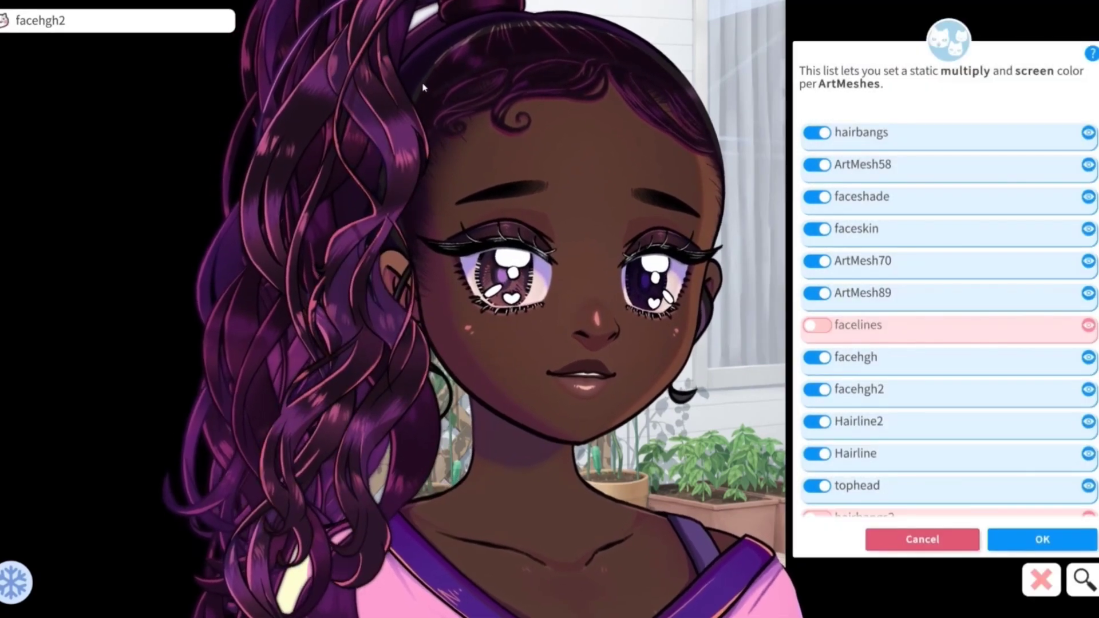
pyautogui.scroll(-2, 933, 374)
pyautogui.click(817, 464)
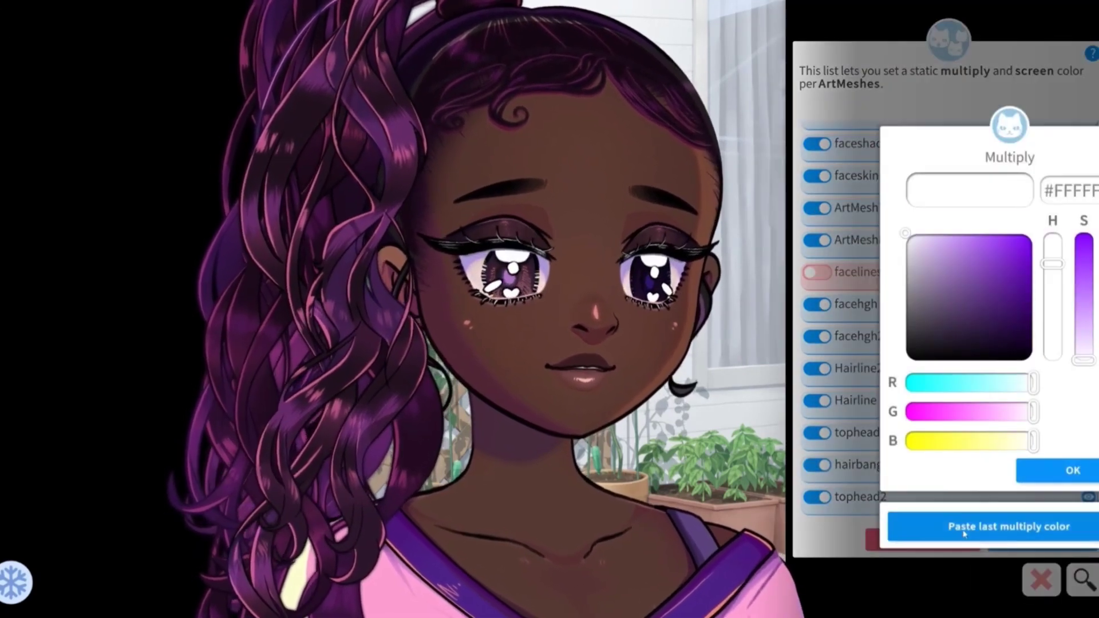
pyautogui.click(974, 525)
pyautogui.click(1059, 469)
pyautogui.click(1058, 469)
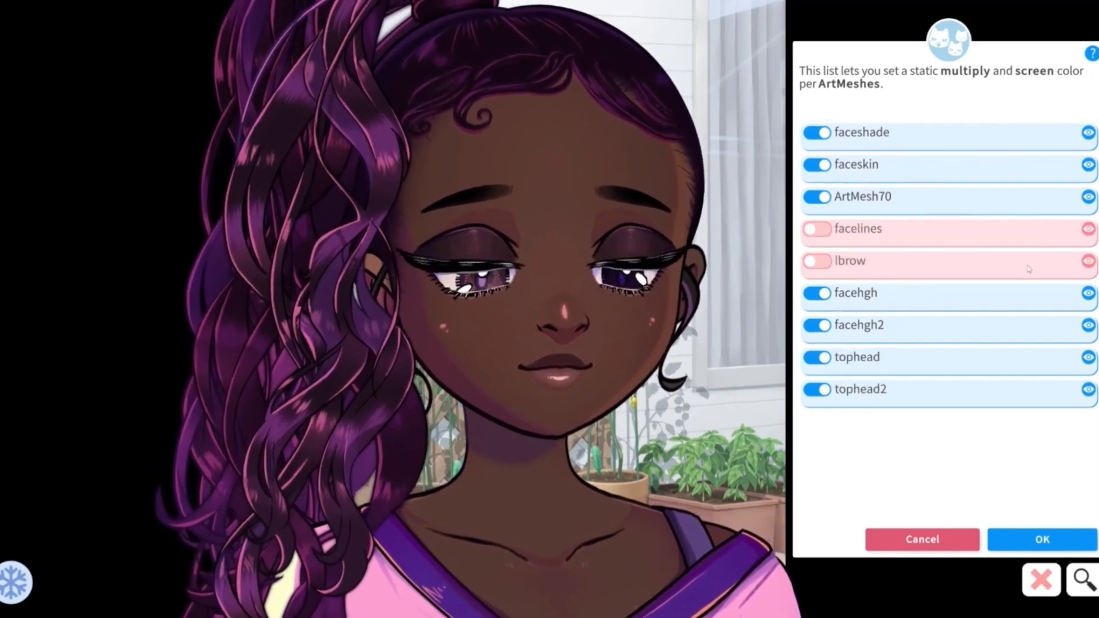
# Give lbrow a deeper purple multiply colour and a dark purple screen colour.
pyautogui.click(816, 261)
pyautogui.click(991, 235)
pyautogui.click(1049, 477)
pyautogui.moveTo(920, 277); pyautogui.dragTo(1014, 332)
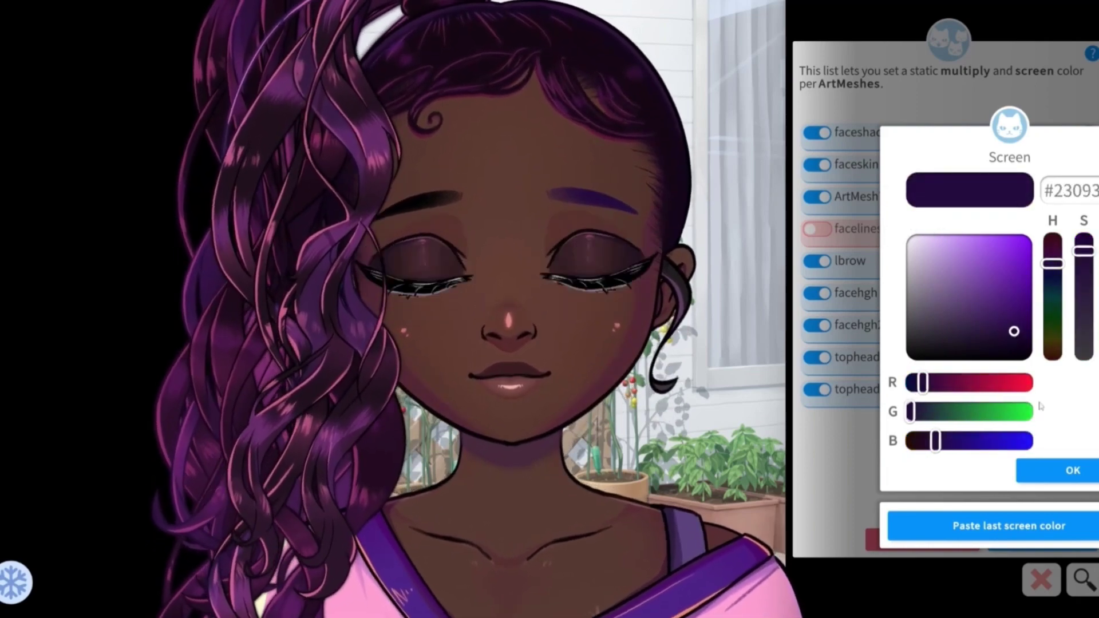
pyautogui.click(1051, 477)
# Tint rbrow with the default multiply colour and the pasted dark purple screen colour.
pyautogui.click(1087, 264)
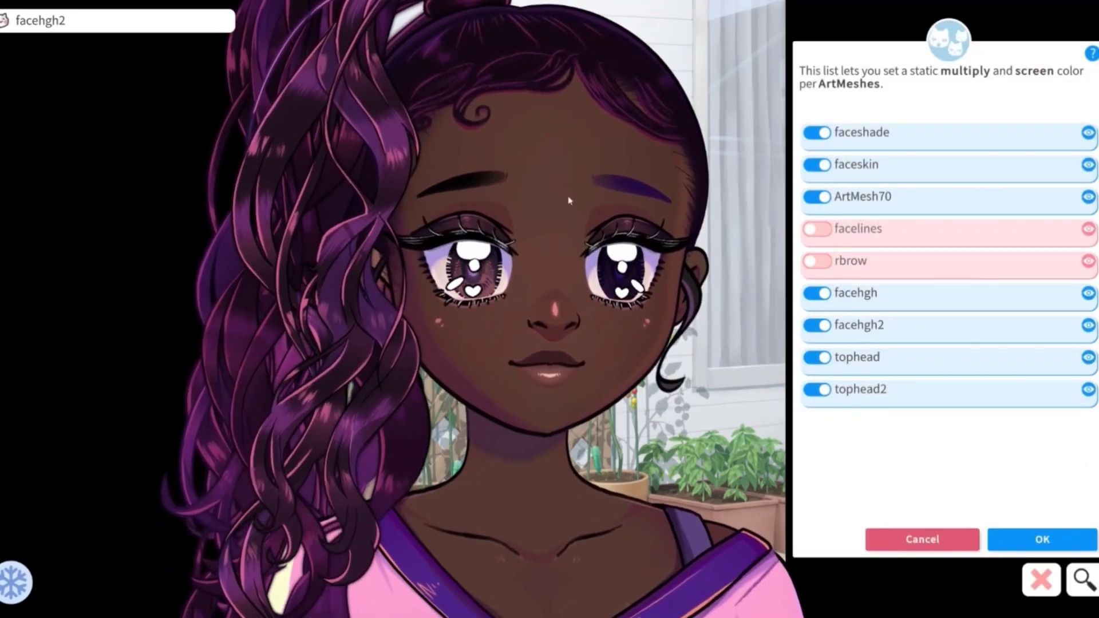
pyautogui.click(1088, 265)
pyautogui.click(1053, 470)
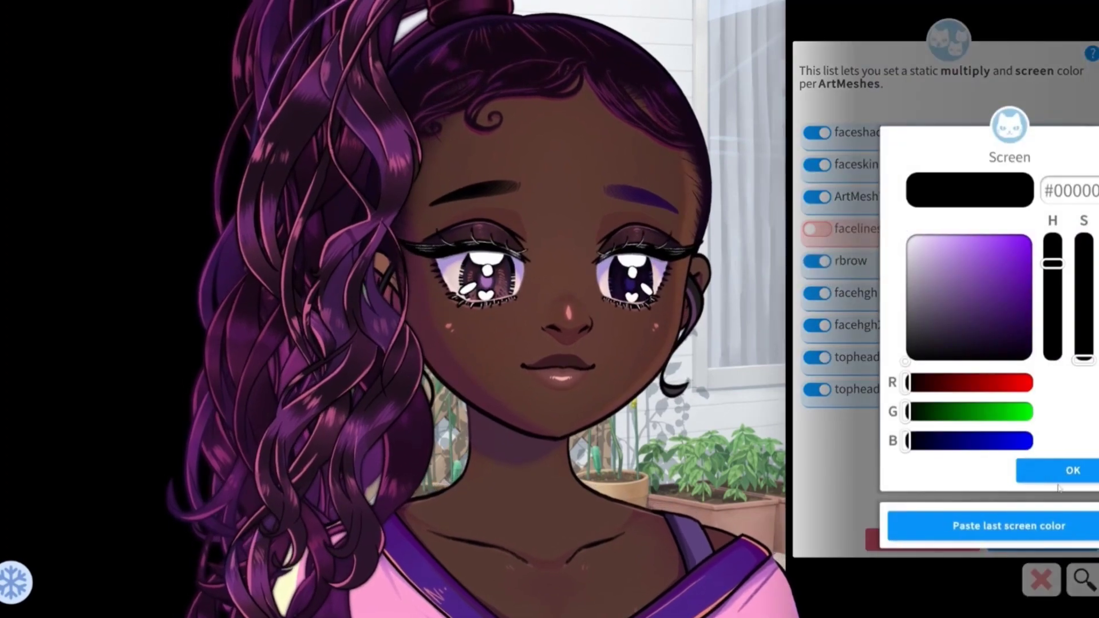
pyautogui.click(1026, 524)
pyautogui.click(1062, 472)
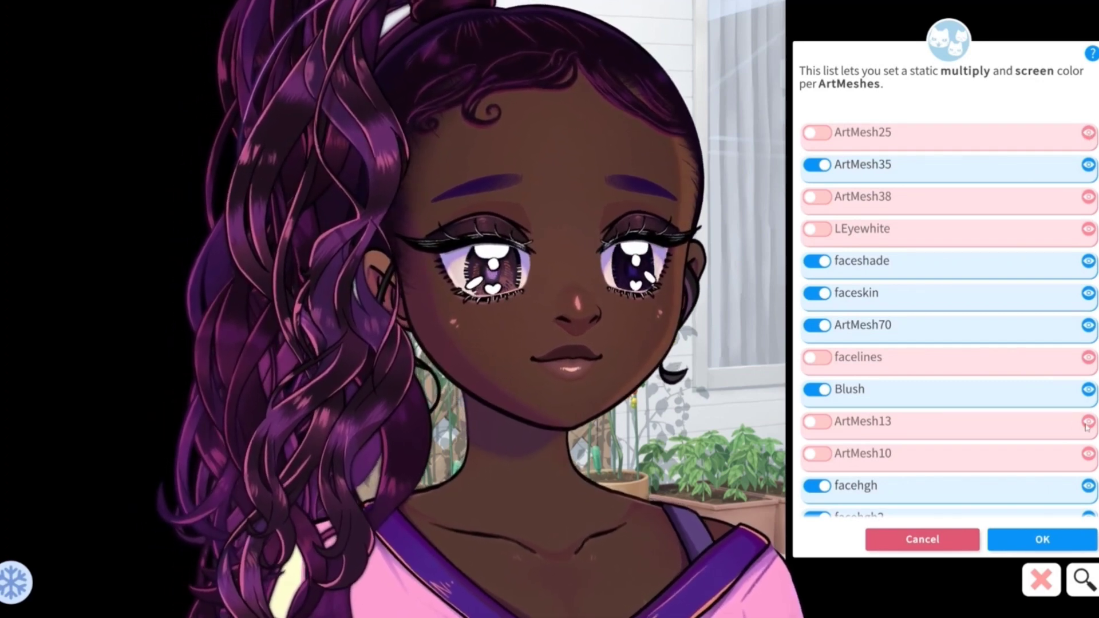
# Give ArtMesh13 the dark purple screen colour and ArtMesh43 a greyish purple multiply colour.
pyautogui.click(1033, 436)
pyautogui.click(1053, 482)
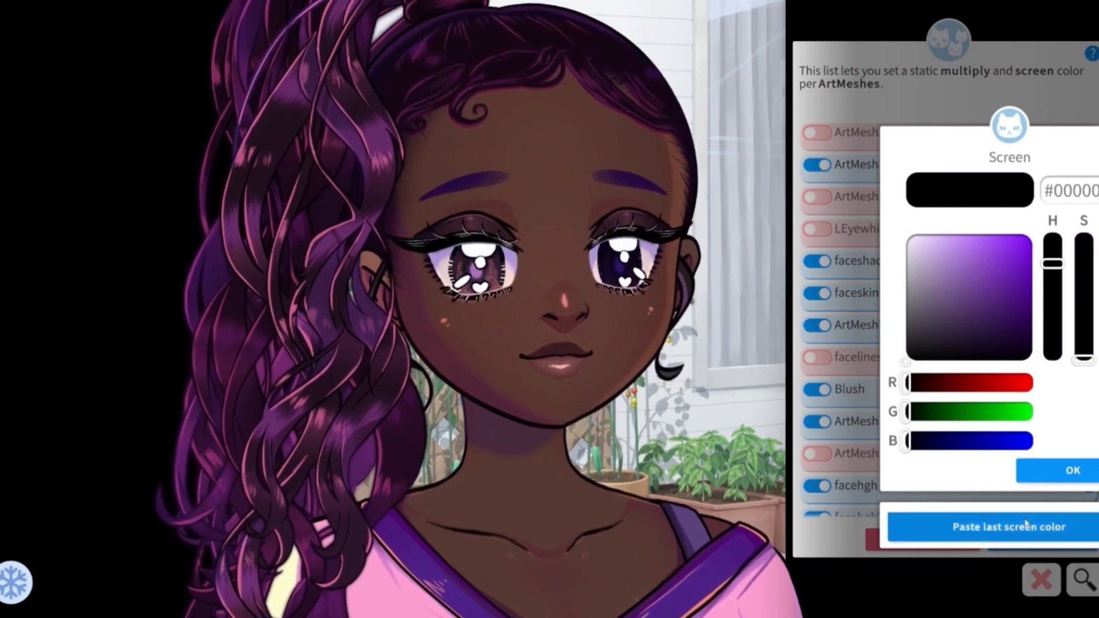
pyautogui.click(1025, 523)
pyautogui.click(1064, 472)
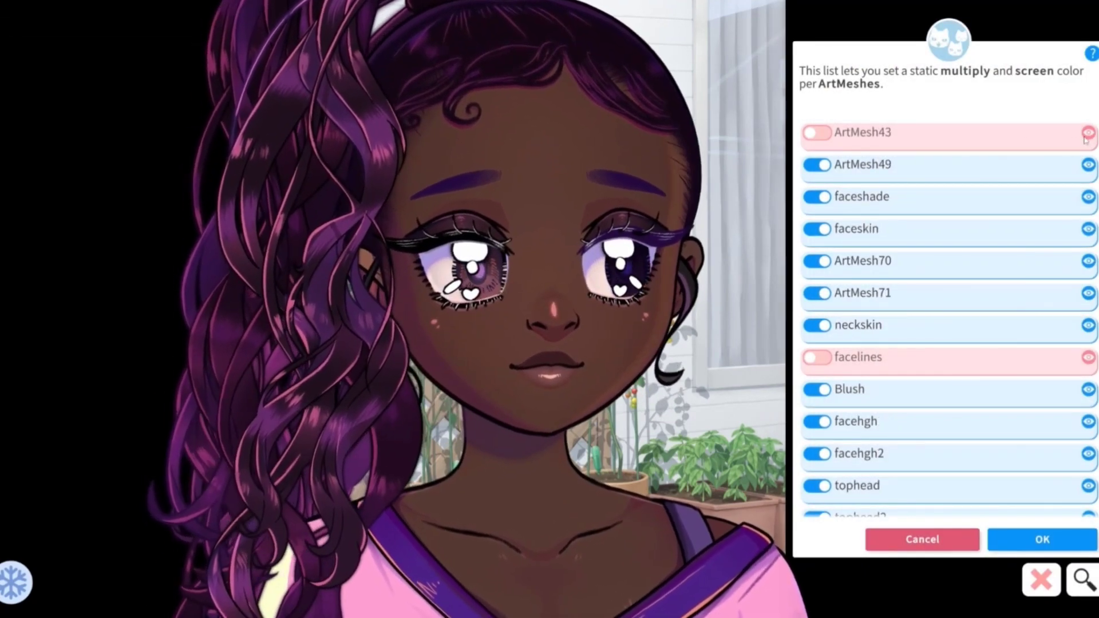
pyautogui.click(811, 135)
pyautogui.moveTo(953, 287); pyautogui.dragTo(928, 271)
pyautogui.click(1076, 471)
pyautogui.click(1090, 470)
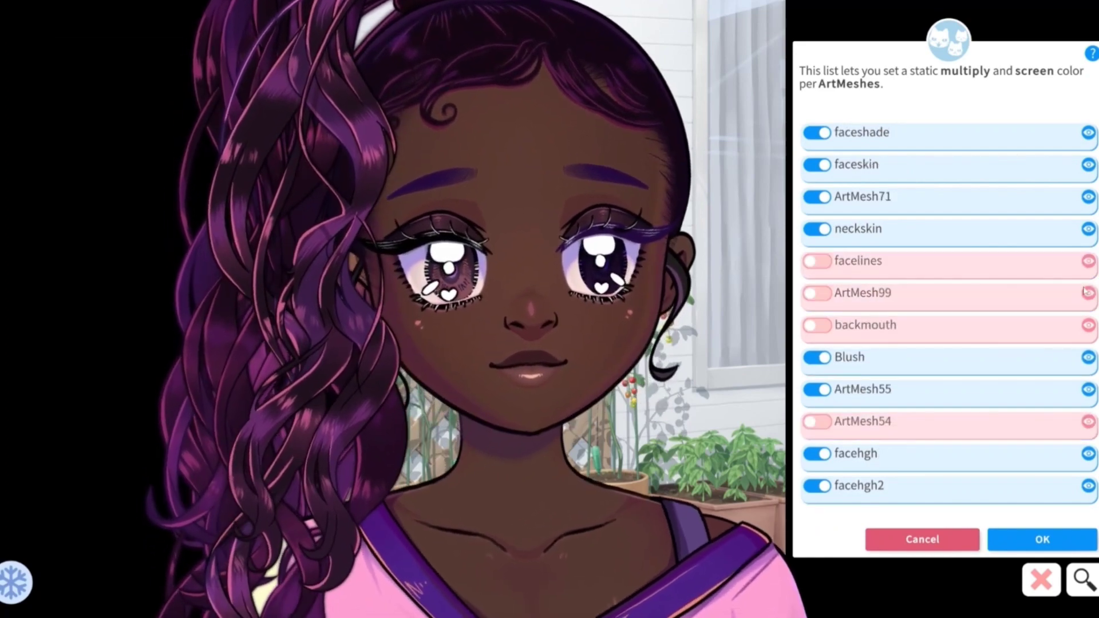
# Tint ArtMesh54 with a greyish purple multiply colour and a black screen colour.
pyautogui.click(1088, 423)
pyautogui.click(1030, 471)
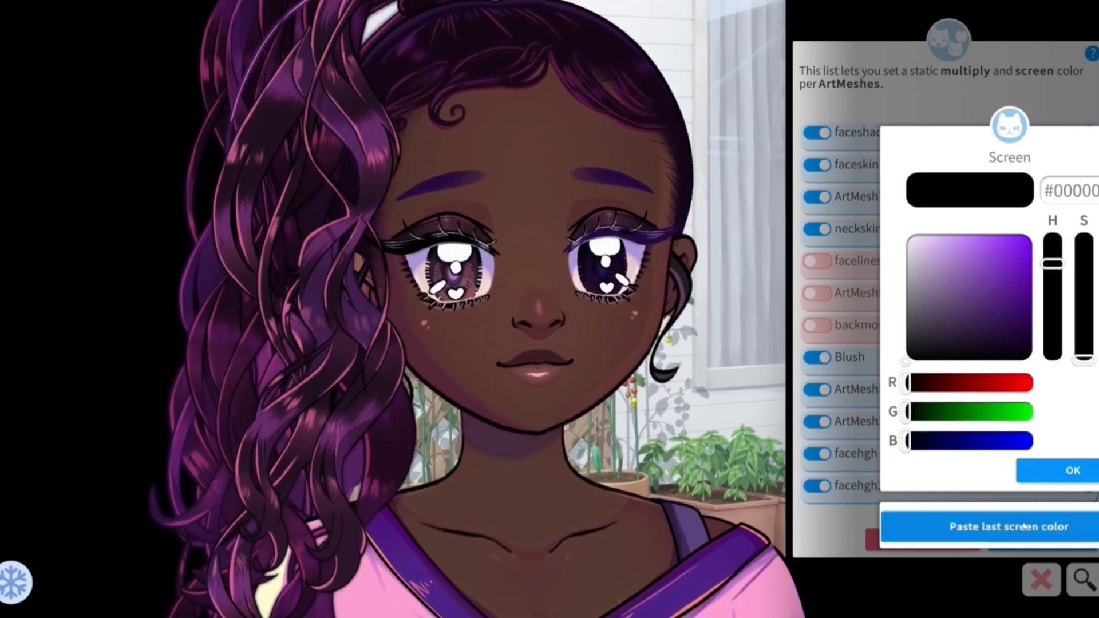
pyautogui.click(1034, 471)
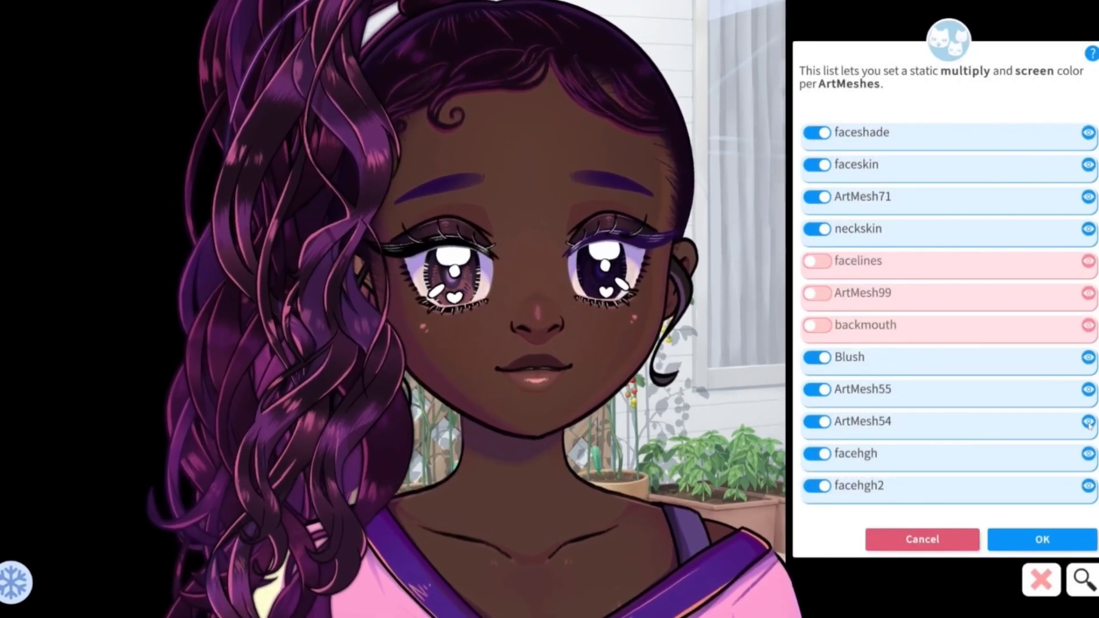
pyautogui.click(875, 433)
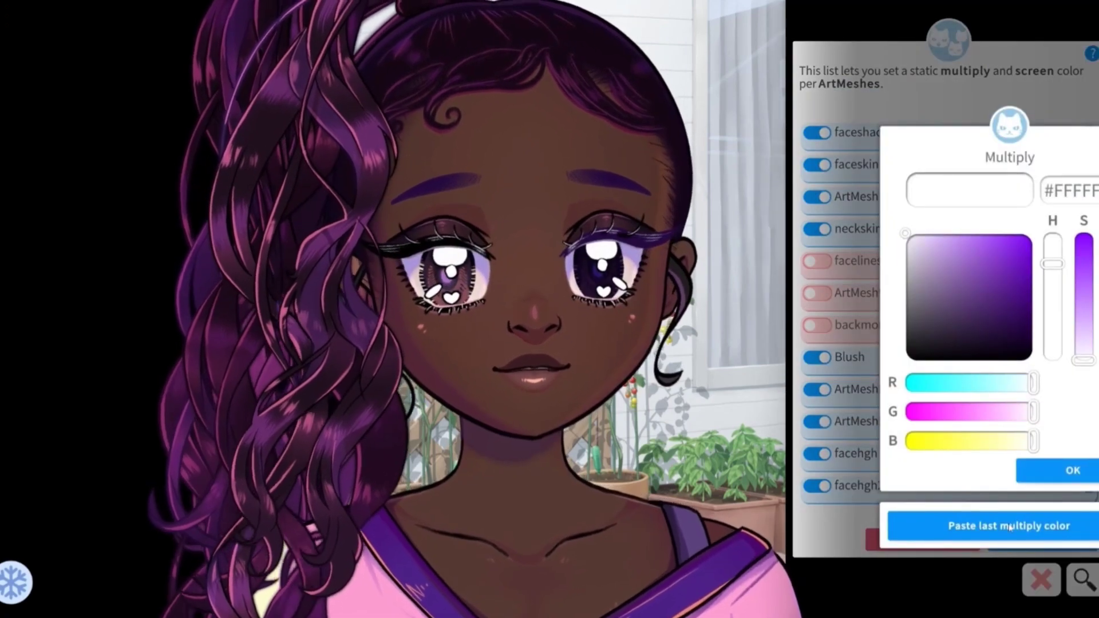
pyautogui.moveTo(944, 245)
pyautogui.mouseDown()
pyautogui.moveTo(940, 279)
pyautogui.moveTo(945, 257)
pyautogui.moveTo(961, 259)
pyautogui.moveTo(945, 243)
pyautogui.mouseUp()
pyautogui.click(1064, 470)
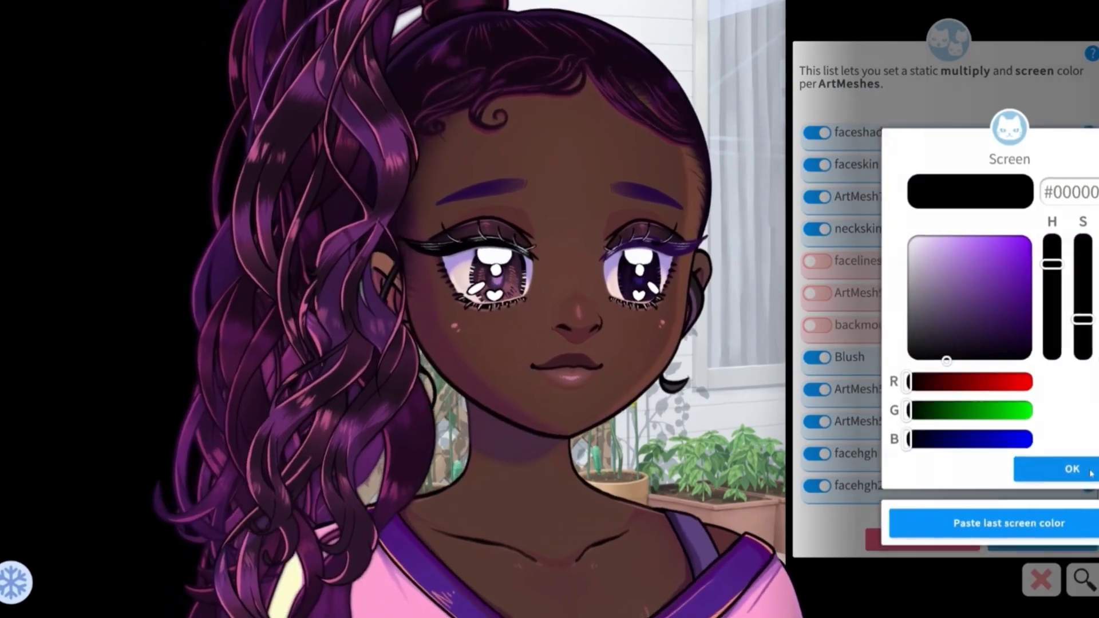
pyautogui.click(1064, 470)
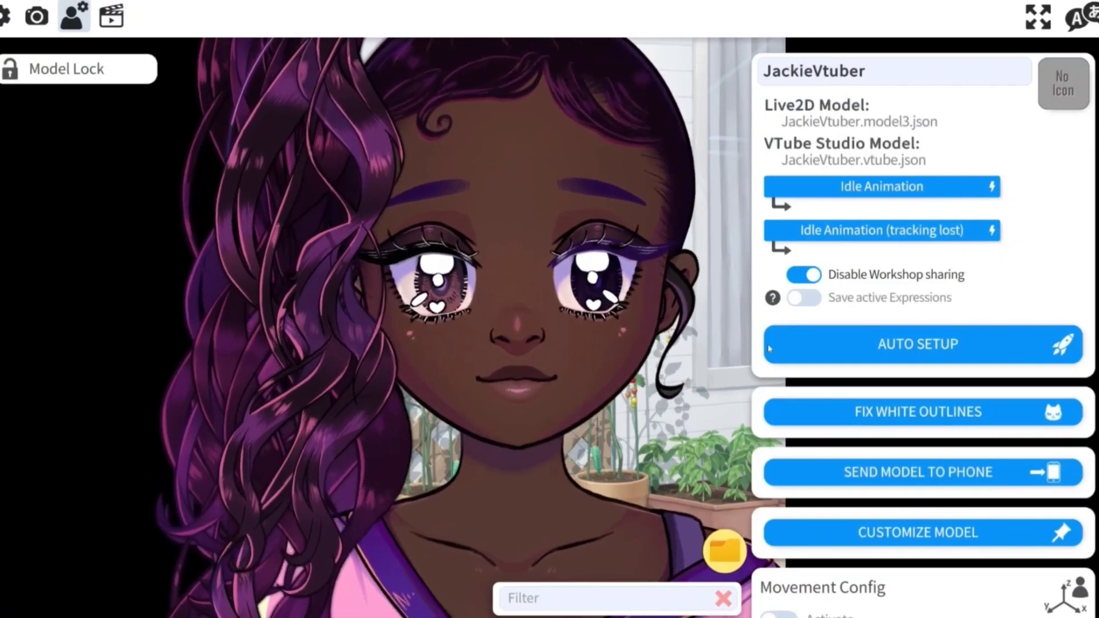
# Reopen the multiply/screen colour list and switch off tinting for ArtMesh17, Strand4 and Strand3.
pyautogui.click(902, 535)
pyautogui.click(428, 322)
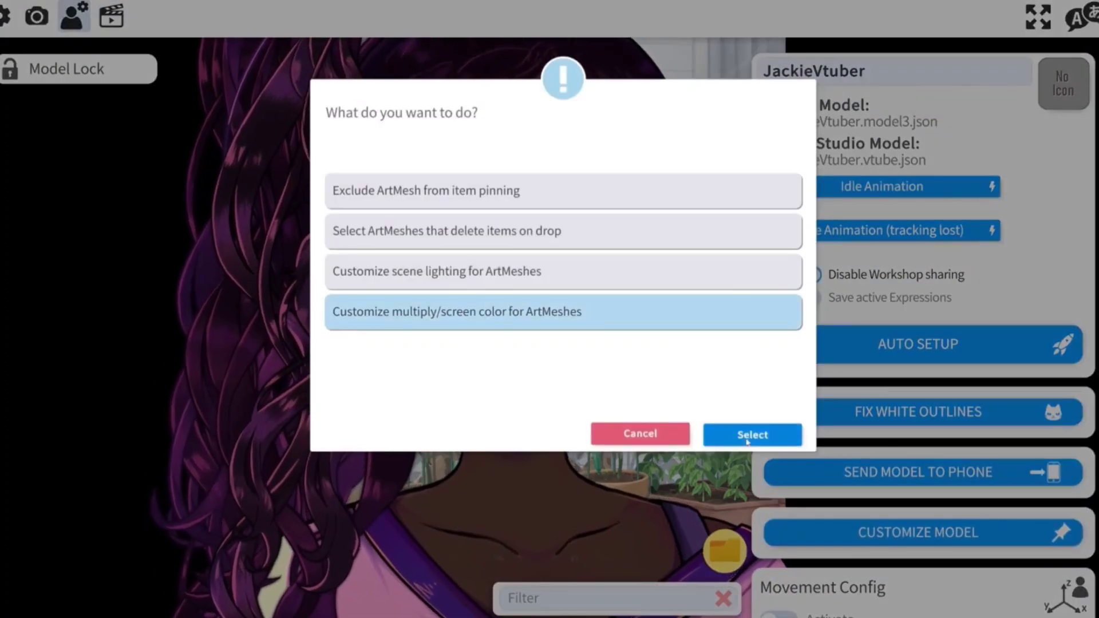
pyautogui.click(752, 433)
pyautogui.click(817, 293)
pyautogui.click(817, 261)
pyautogui.click(824, 229)
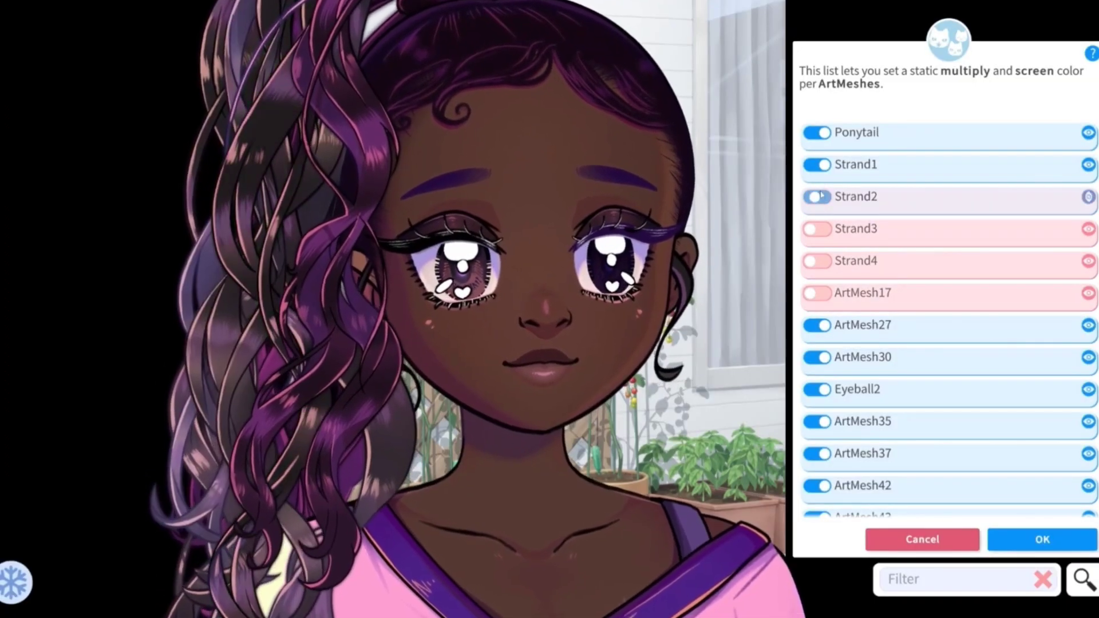
# Switch off tints on Strand1, Strand2, Ponytail, Eyeball2 and ArtMeshes 27, 30, 35, 37, 42.
pyautogui.click(819, 196)
pyautogui.click(818, 165)
pyautogui.click(819, 133)
pyautogui.click(819, 325)
pyautogui.click(819, 357)
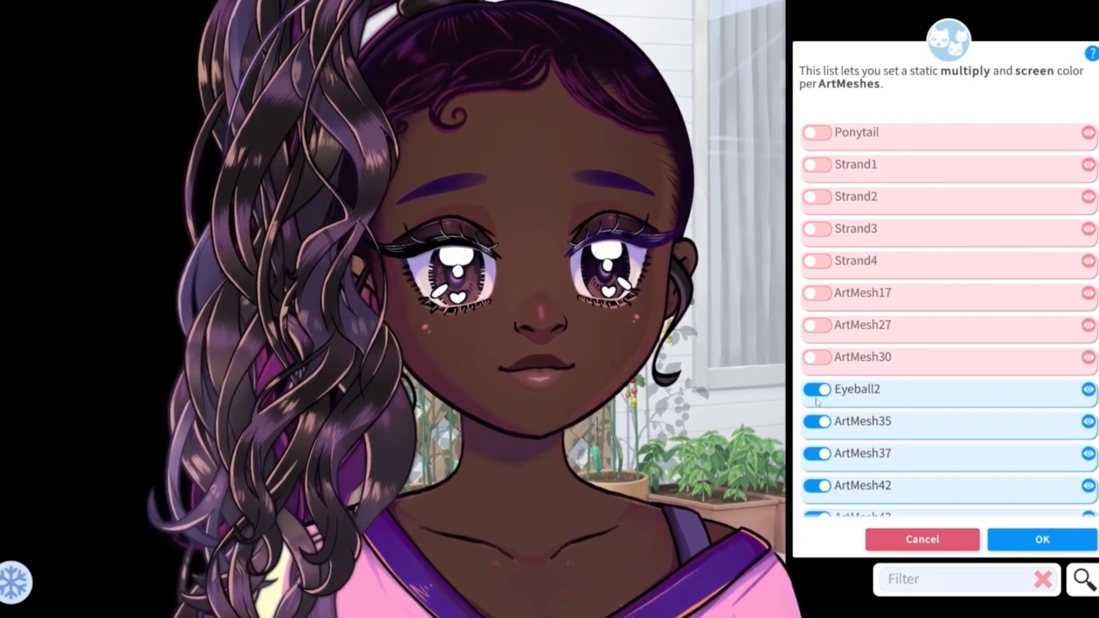
pyautogui.click(819, 389)
pyautogui.click(819, 421)
pyautogui.click(818, 454)
pyautogui.click(819, 485)
pyautogui.scroll(-3, 827, 401)
# Turn off tinting for ArtMeshes 43, 48, 49, 51, 58, hairbangs, faceshade and faceskin.
pyautogui.click(818, 412)
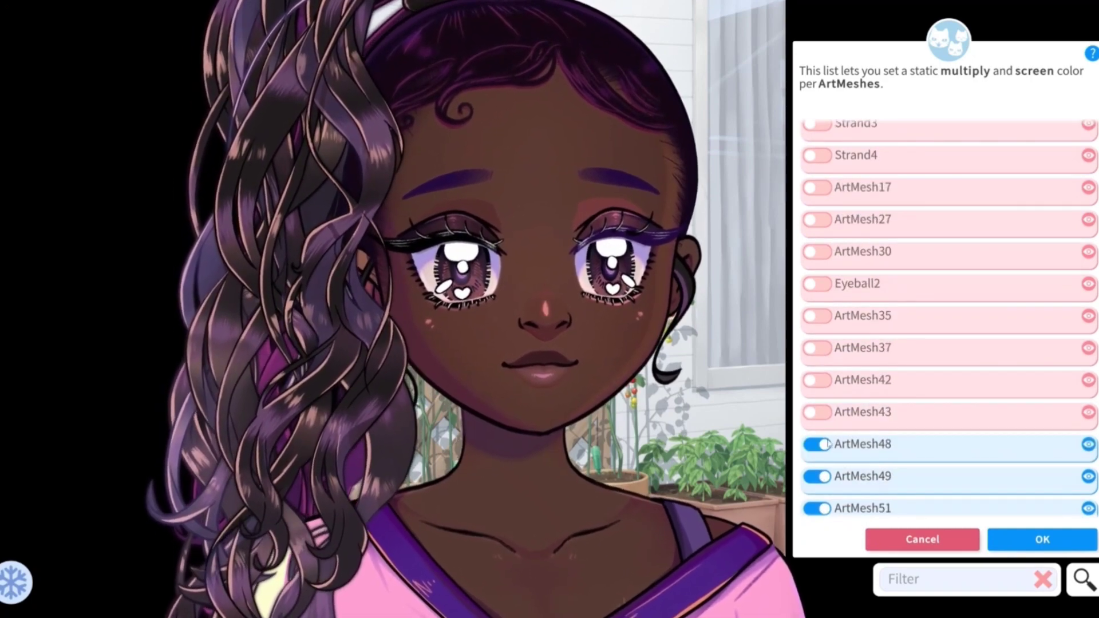
pyautogui.click(819, 444)
pyautogui.click(819, 476)
pyautogui.click(819, 508)
pyautogui.scroll(-4, 833, 439)
pyautogui.click(818, 431)
pyautogui.click(819, 399)
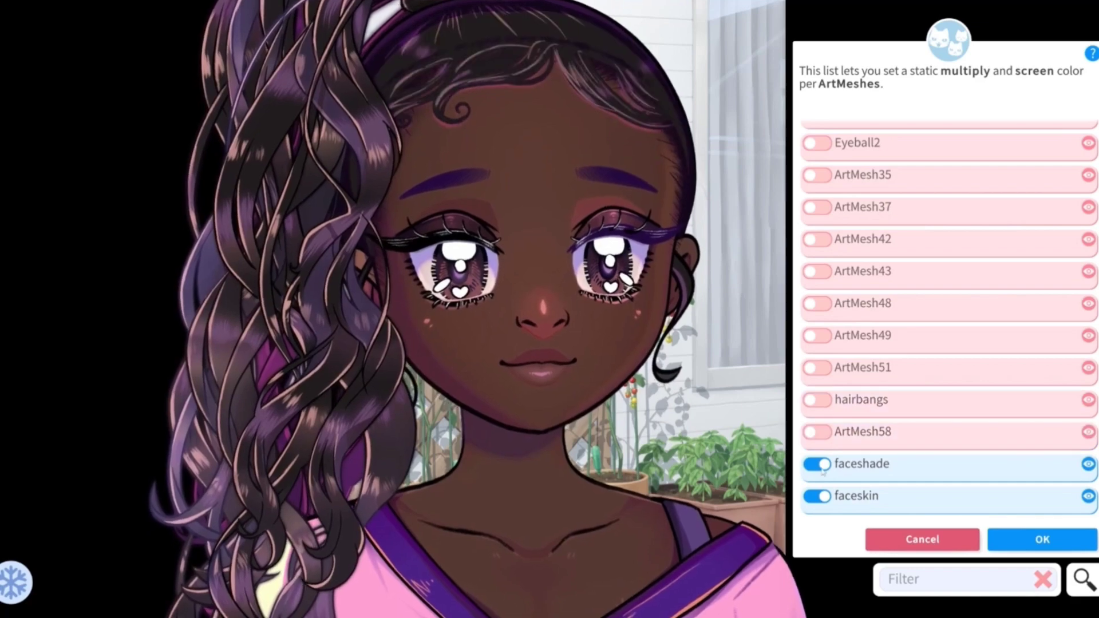
pyautogui.click(818, 464)
pyautogui.click(818, 496)
pyautogui.scroll(-6, 822, 435)
# Untint neckskin, Boob, Sleeve, Torso2 and ArtMeshes 69, 70, 71, 72, 77, 87, 88.
pyautogui.click(818, 413)
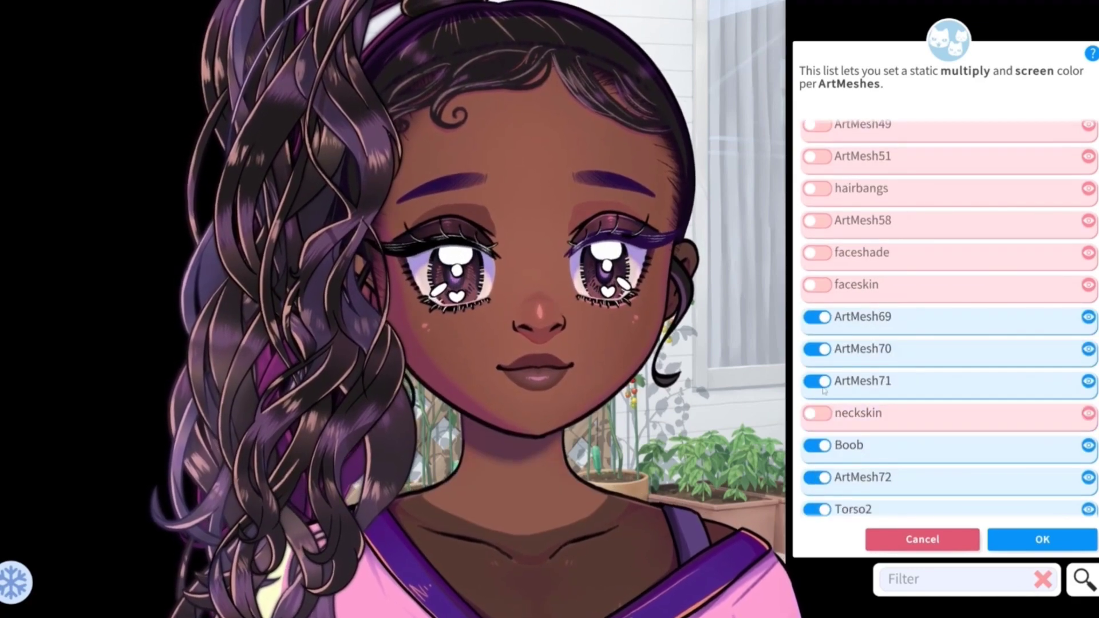
pyautogui.click(819, 381)
pyautogui.click(819, 349)
pyautogui.click(819, 317)
pyautogui.click(818, 445)
pyautogui.click(819, 478)
pyautogui.scroll(-4, 824, 481)
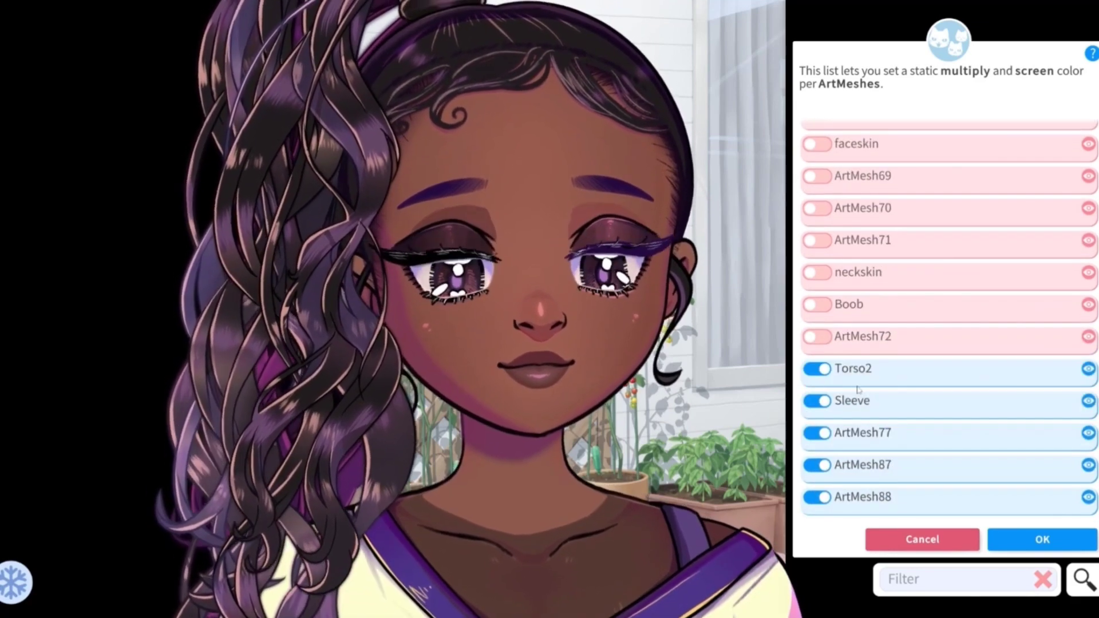
pyautogui.click(818, 401)
pyautogui.click(818, 369)
pyautogui.click(824, 466)
pyautogui.click(818, 433)
pyautogui.click(819, 497)
pyautogui.scroll(-3, 858, 429)
# Disable tints on Lines and ArtMeshes 89, 9, 13, 29, 41, 54, 55, 36, 22.
pyautogui.click(819, 421)
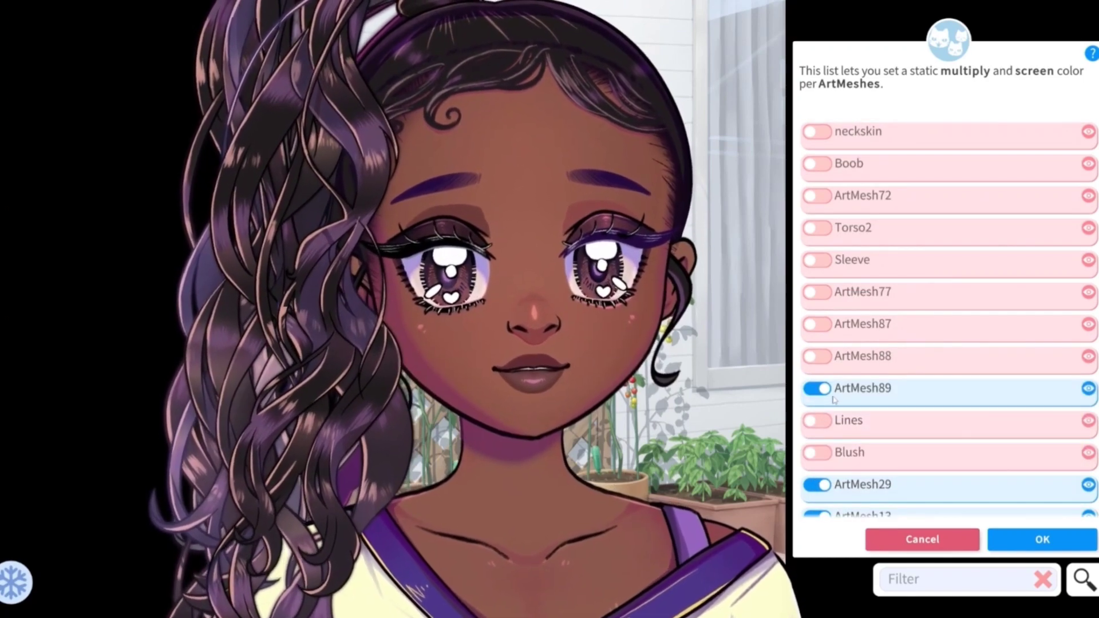
pyautogui.click(825, 388)
pyautogui.scroll(-3, 826, 401)
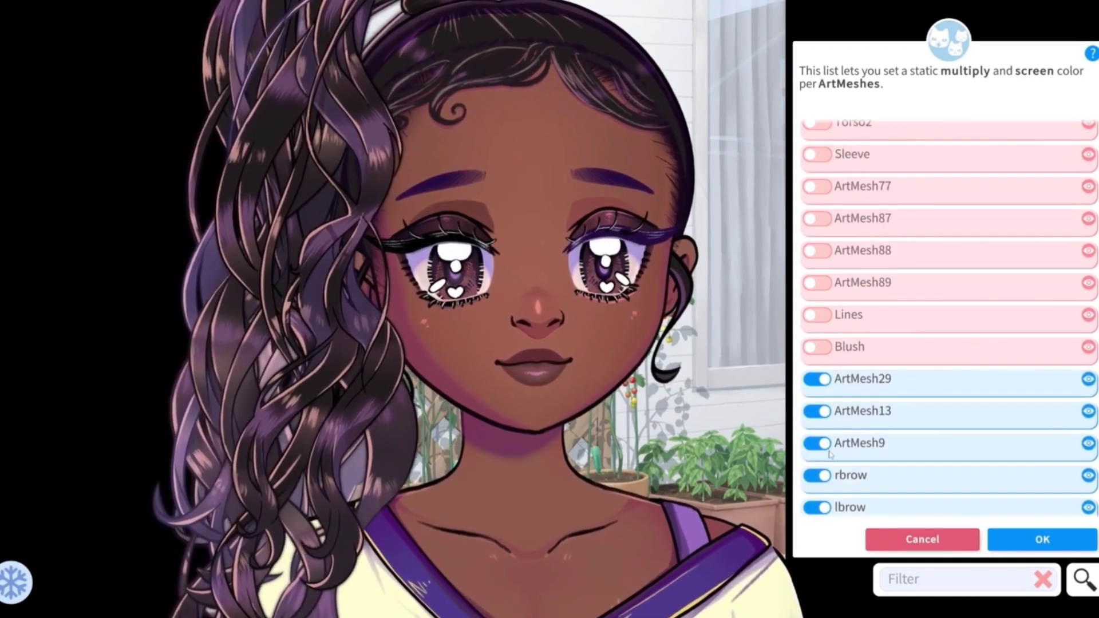
pyautogui.click(819, 444)
pyautogui.click(818, 411)
pyautogui.click(818, 379)
pyautogui.scroll(-4, 824, 401)
pyautogui.click(824, 428)
pyautogui.click(824, 395)
pyautogui.click(824, 364)
pyautogui.click(824, 460)
pyautogui.click(824, 491)
pyautogui.scroll(-3, 836, 455)
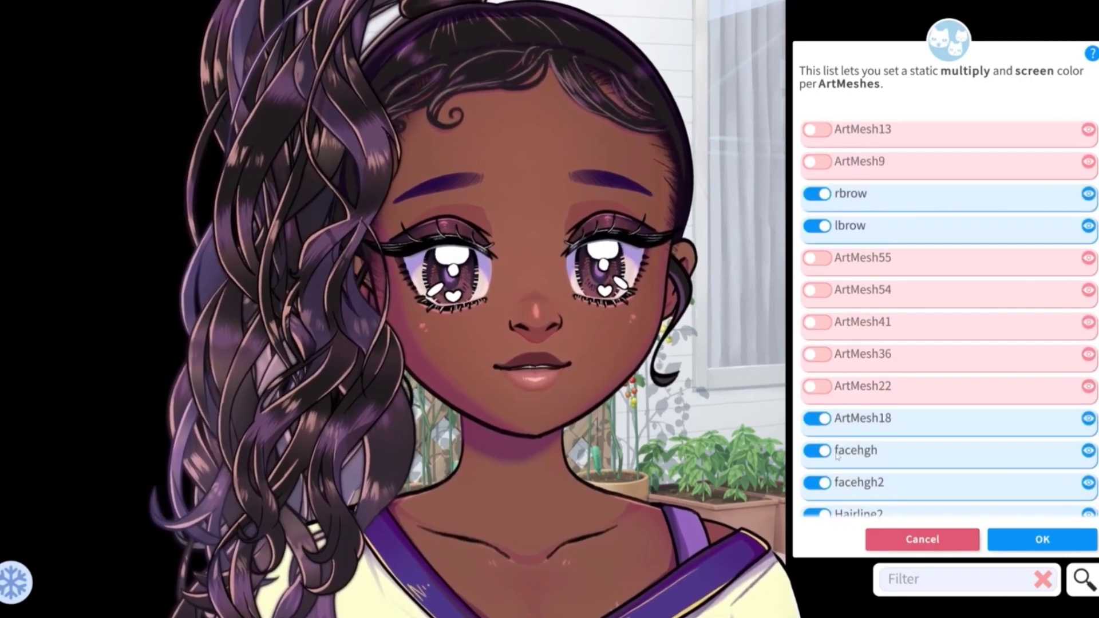
# Switch off tints for ArtMesh18, facehgh, facehgh2, Hairline, Hairline2, tophead, tophead2 and hairbangs2.
pyautogui.click(818, 419)
pyautogui.click(818, 450)
pyautogui.click(819, 483)
pyautogui.click(818, 513)
pyautogui.scroll(-4, 846, 410)
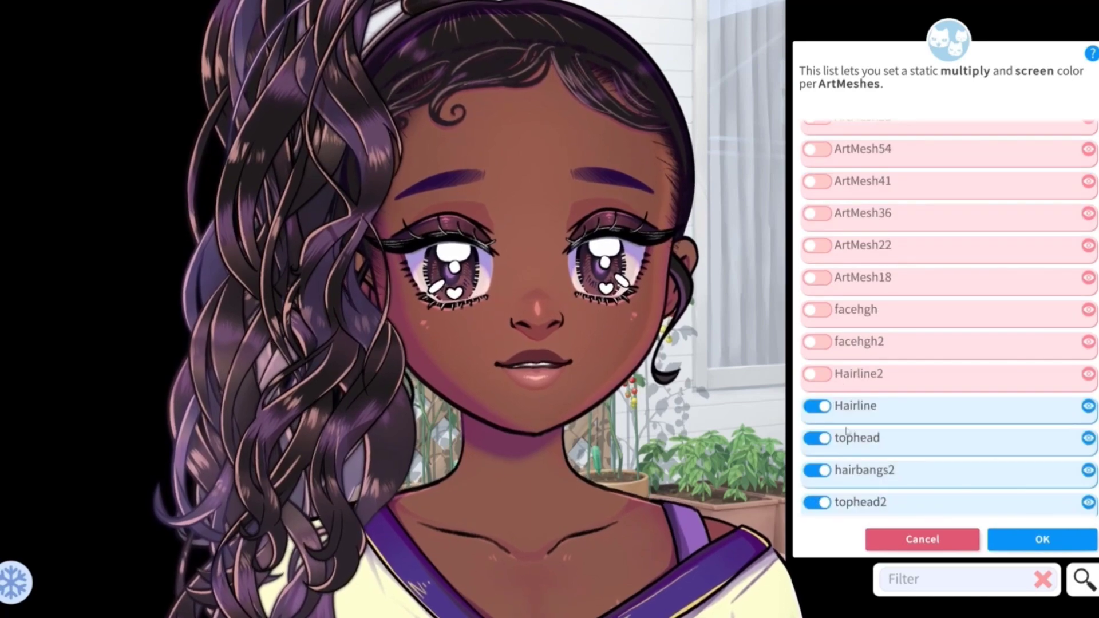
pyautogui.click(819, 438)
pyautogui.click(819, 406)
pyautogui.click(818, 470)
pyautogui.click(819, 502)
pyautogui.scroll(-3, 855, 380)
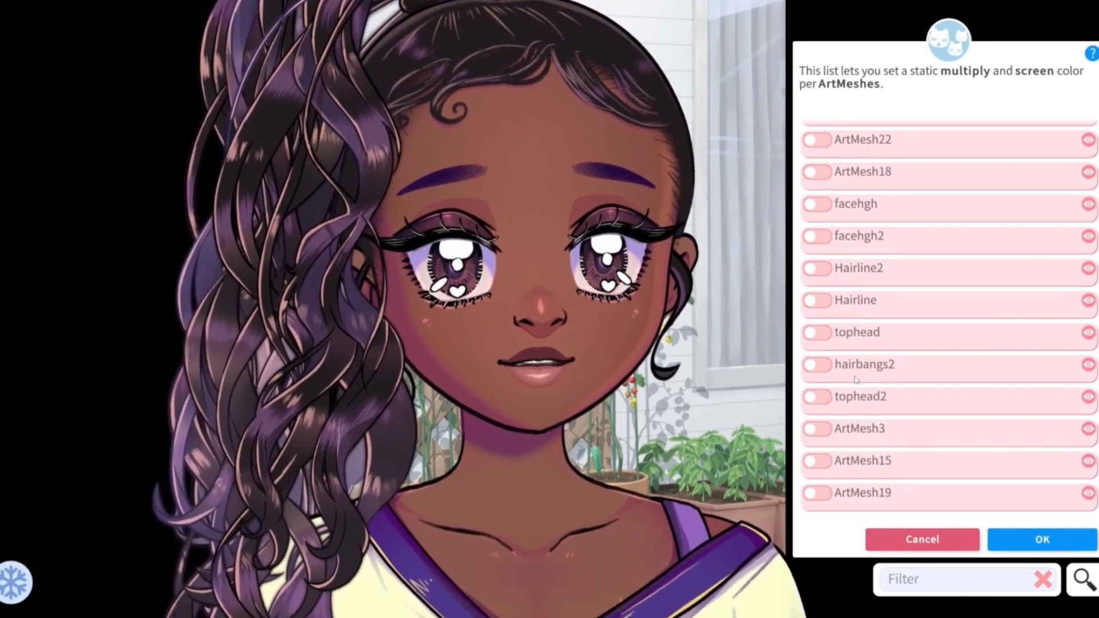
# Untint rbrow and lbrow, then apply the untinted settings and close the list.
pyautogui.scroll(20, 835, 434)
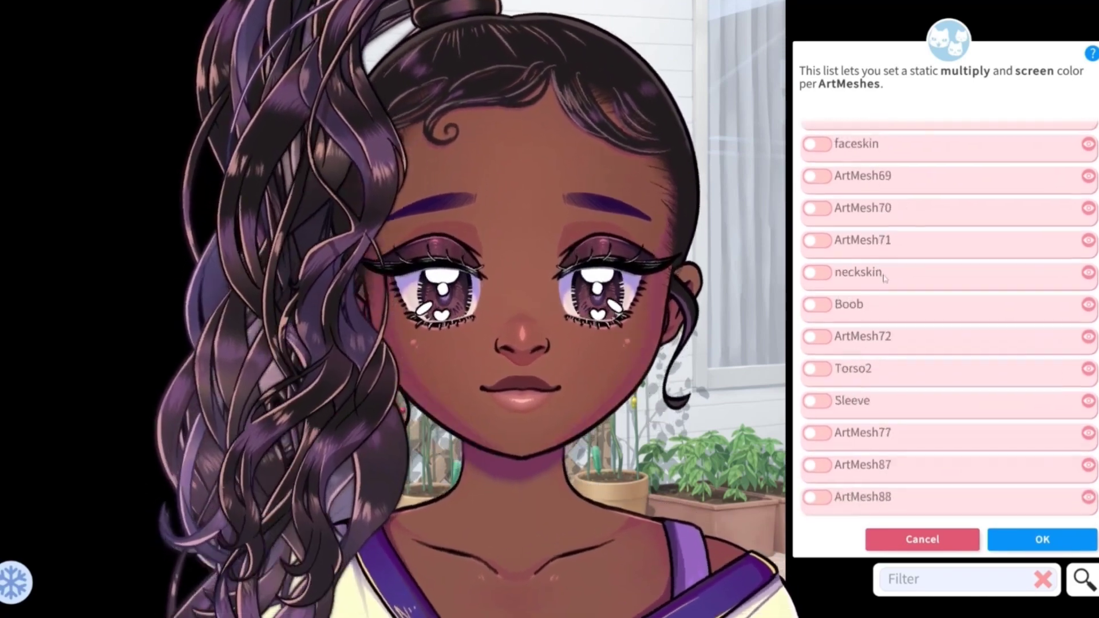
pyautogui.scroll(10, 884, 279)
pyautogui.click(817, 369)
pyautogui.click(817, 400)
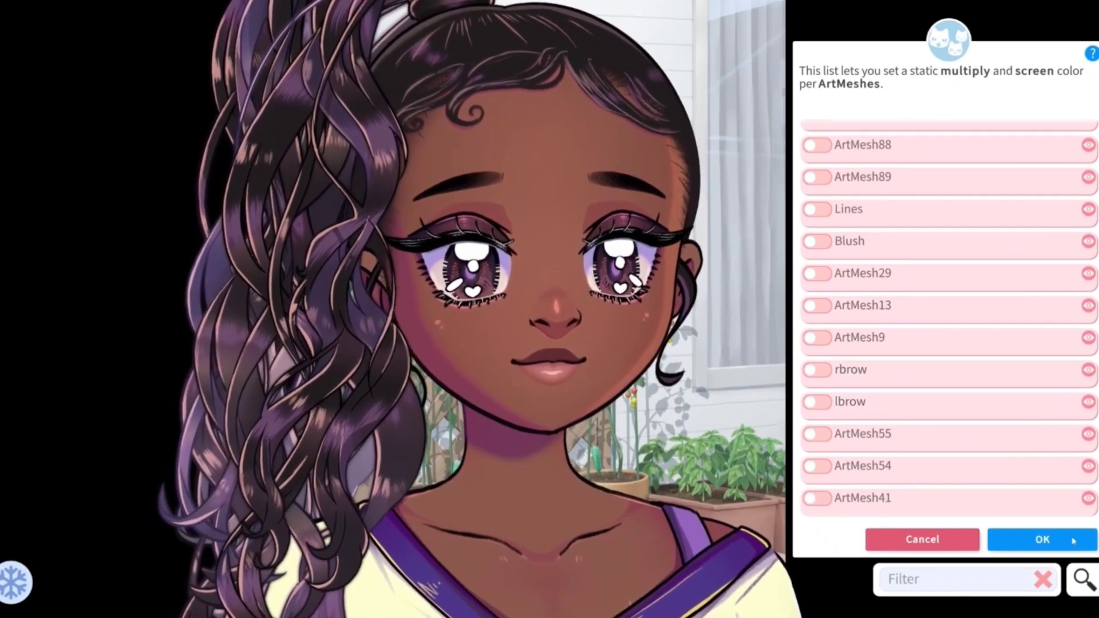
pyautogui.click(1042, 539)
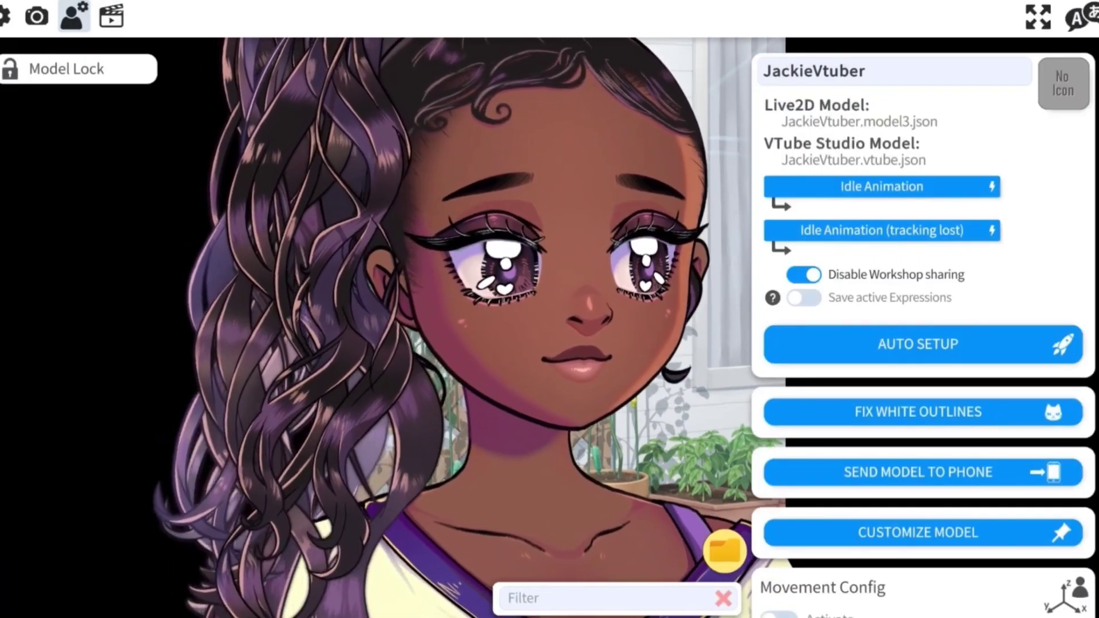